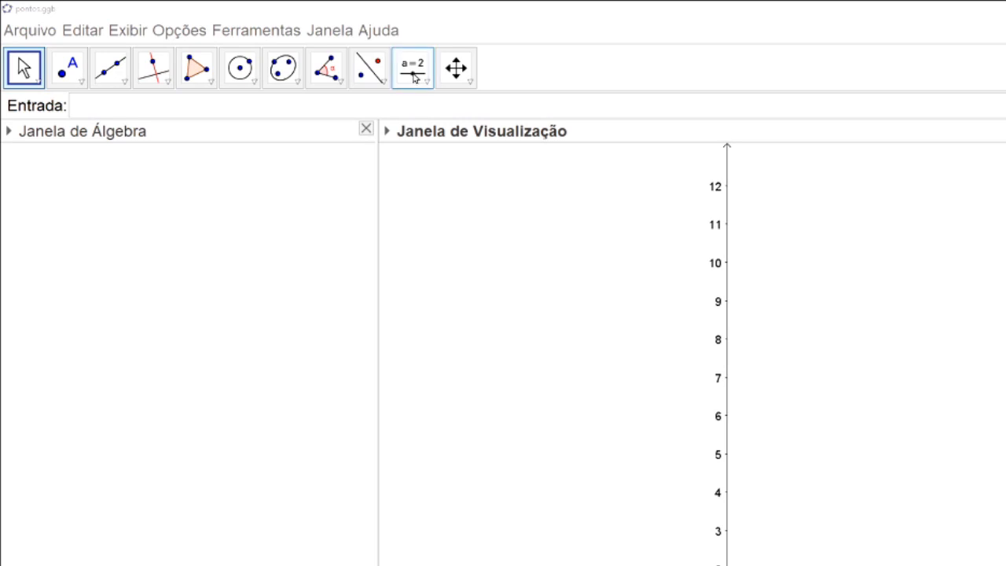
Create a number slider a with minimum 0, maximum 10 and increment 0.5.
left_click(414, 74)
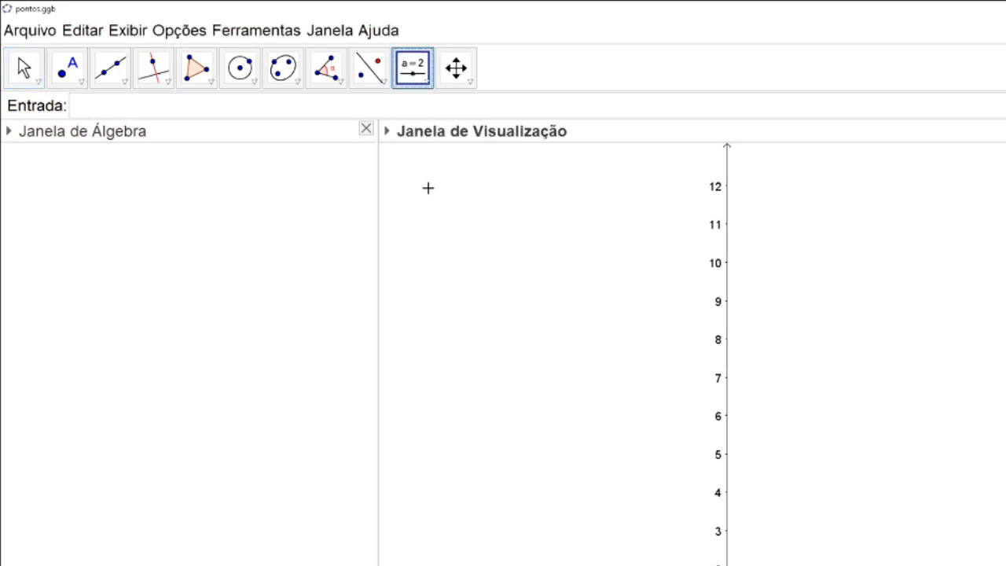
left_click(426, 185)
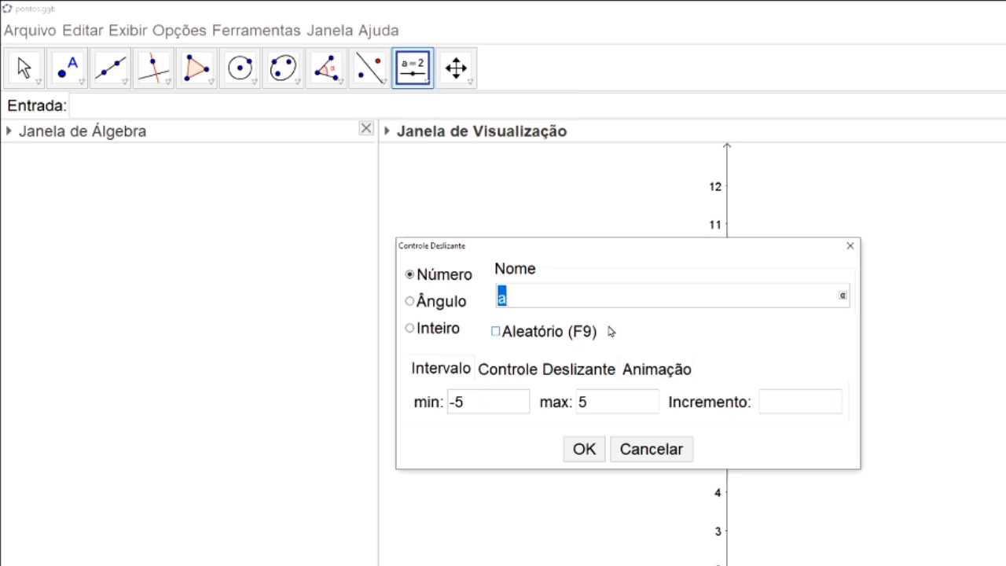
left_click(450, 404)
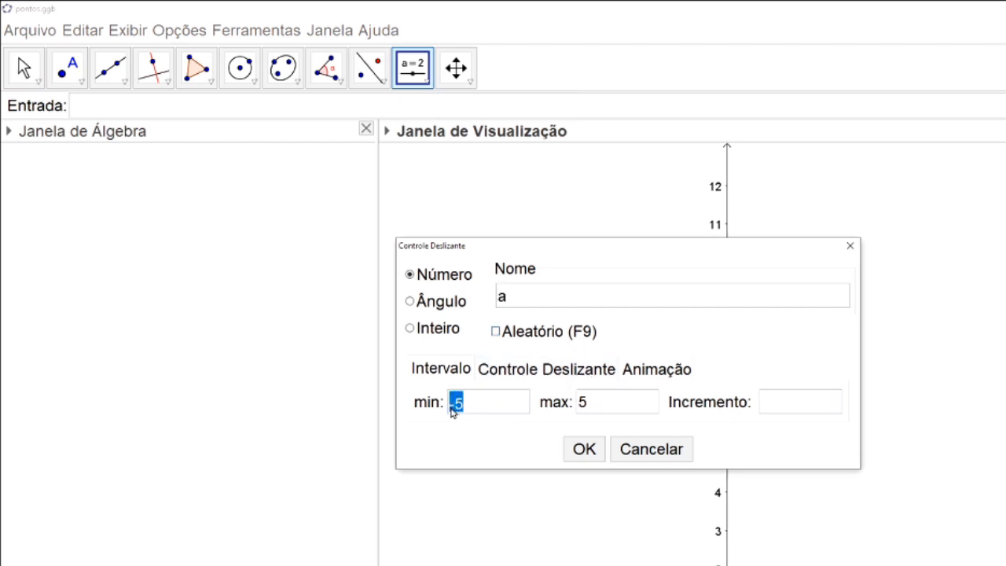
type("0")
double_click(582, 403)
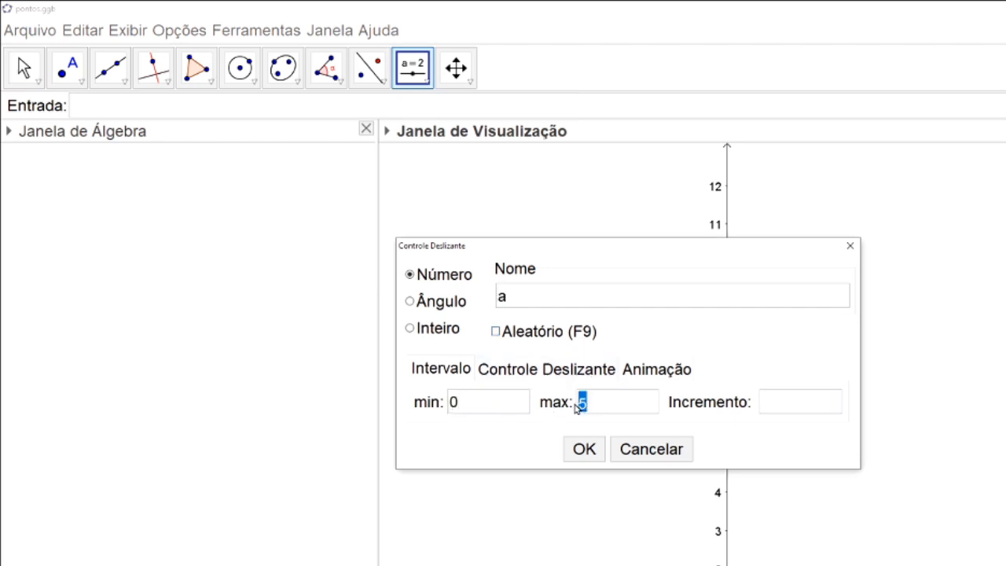
type("10")
left_click(789, 407)
type("0.5")
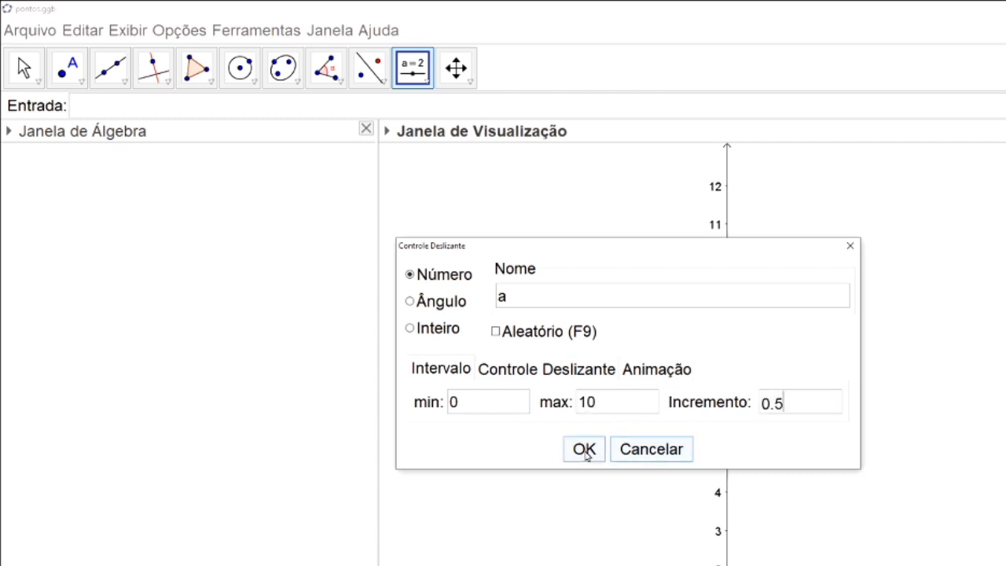
left_click(584, 449)
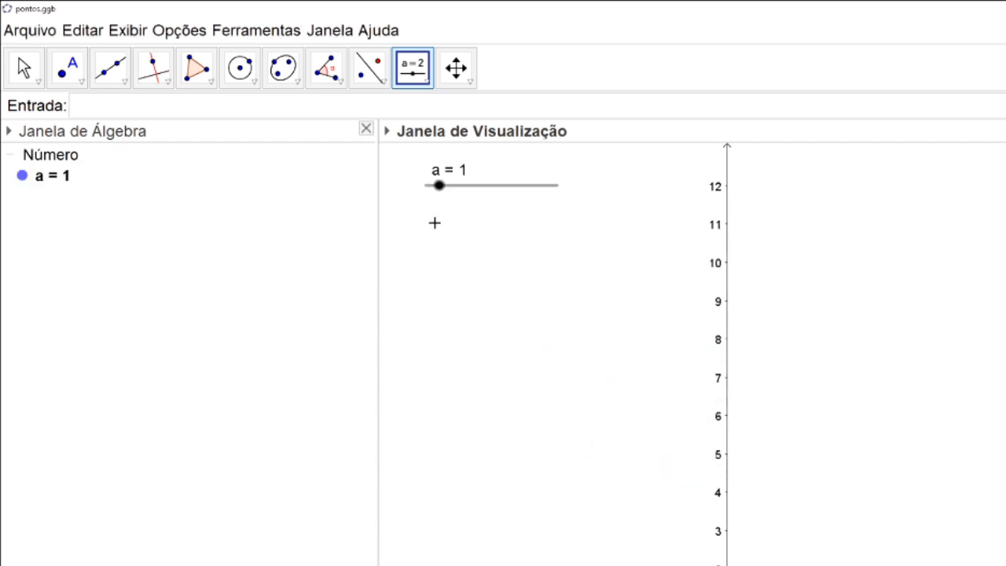
Create a number slider b below slider a, ranging from a to a+10 with increment 0.5.
left_click(429, 225)
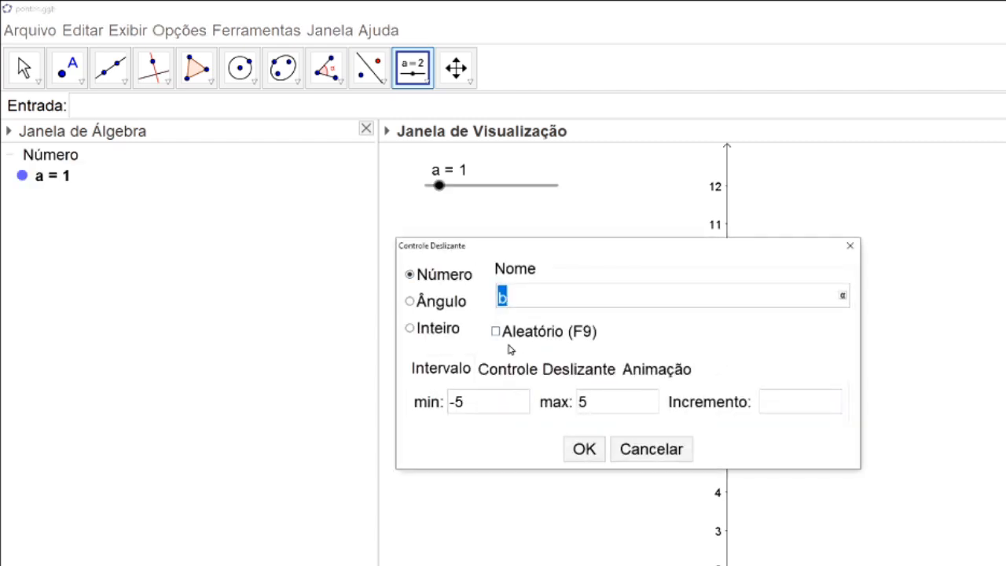
left_click(453, 402)
type("a")
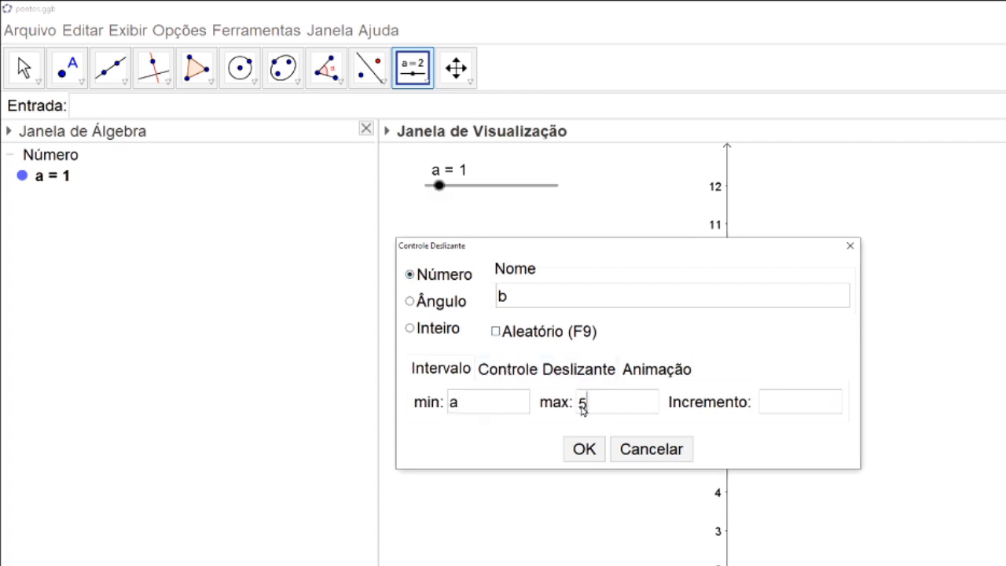
left_click(581, 403)
type("b")
key("BackSpace")
type("a+10")
left_click(784, 410)
type("0.5")
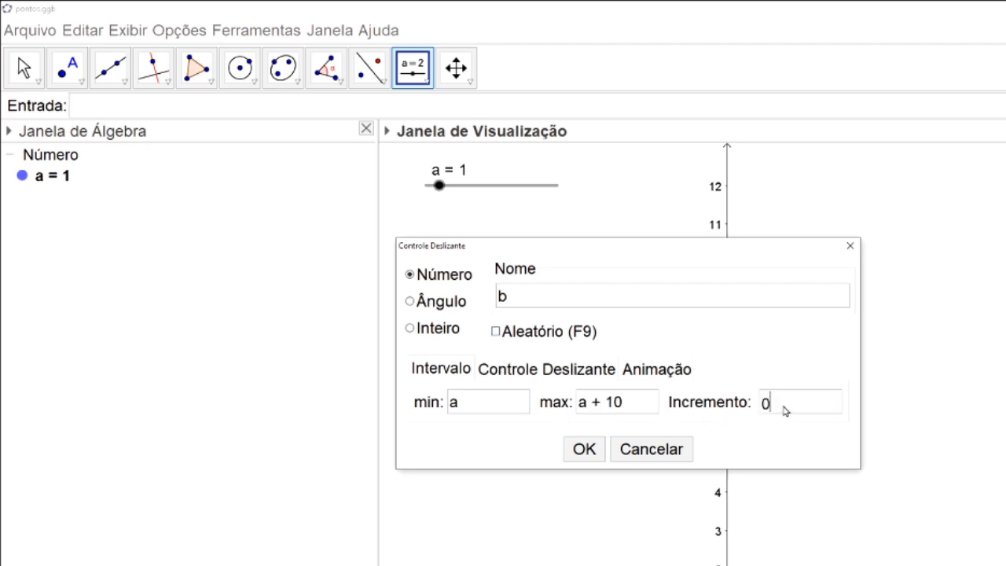
left_click(579, 451)
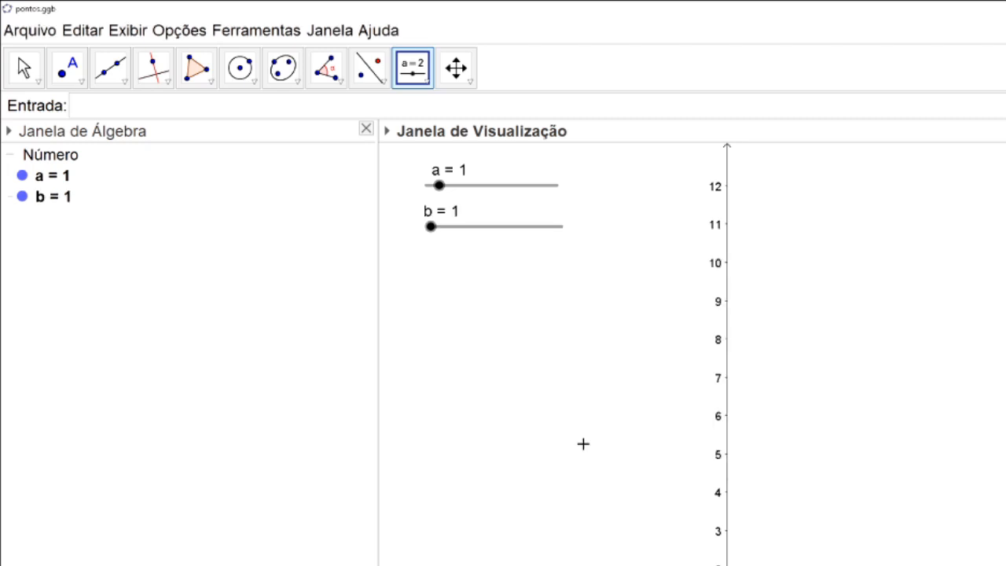
Try out both sliders, leaving a at 4 and b at 9.5.
left_click_drag(439, 186, 466, 186)
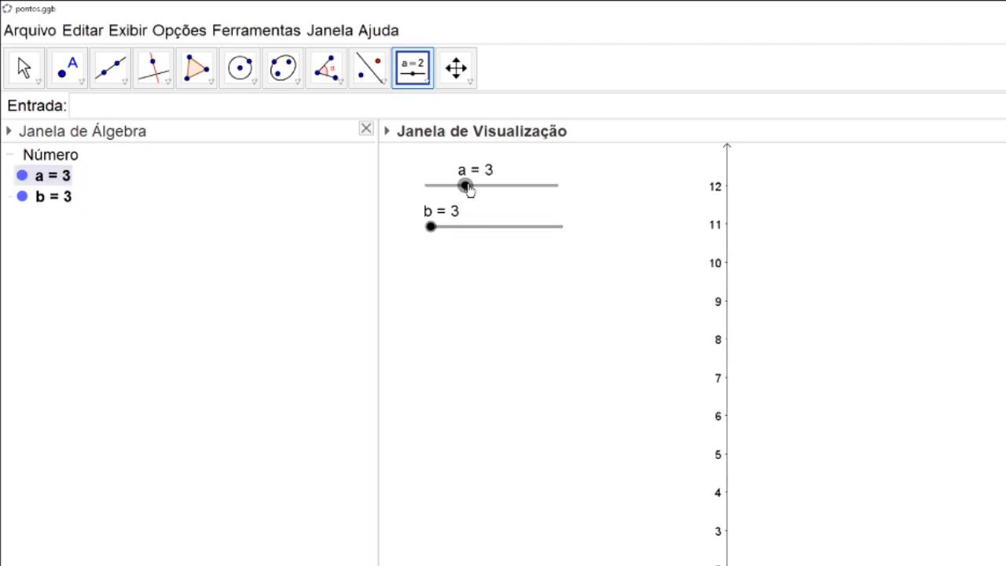
left_click_drag(435, 233, 516, 236)
left_click_drag(466, 189, 478, 187)
mouse_move(513, 227)
left_mouse_down()
mouse_move(422, 233)
mouse_move(566, 238)
mouse_move(503, 239)
left_mouse_up()
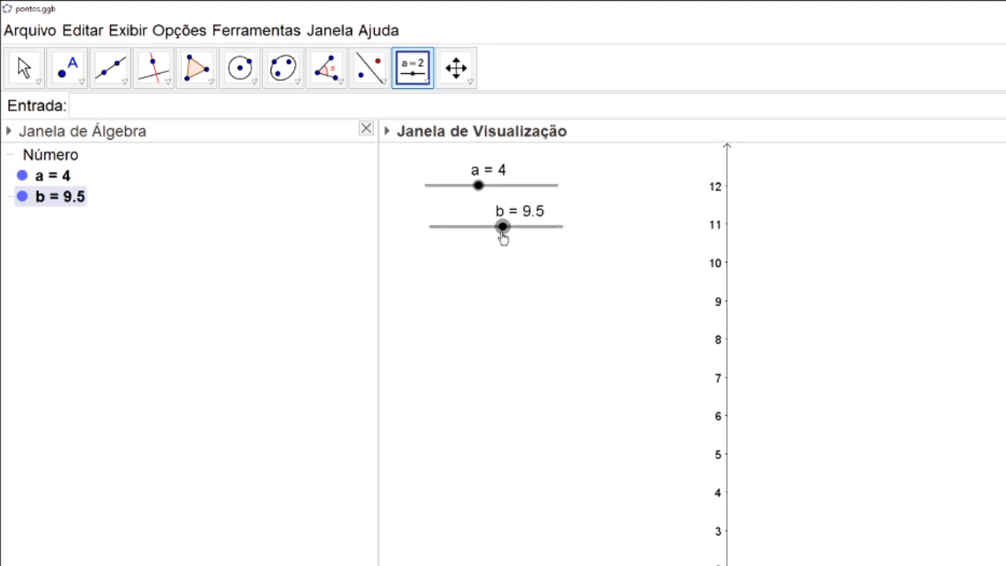
Enter the quadratic function expression f(x)=(x-3)^2+2 without confirming it.
left_click(254, 107)
type("f(x)=")
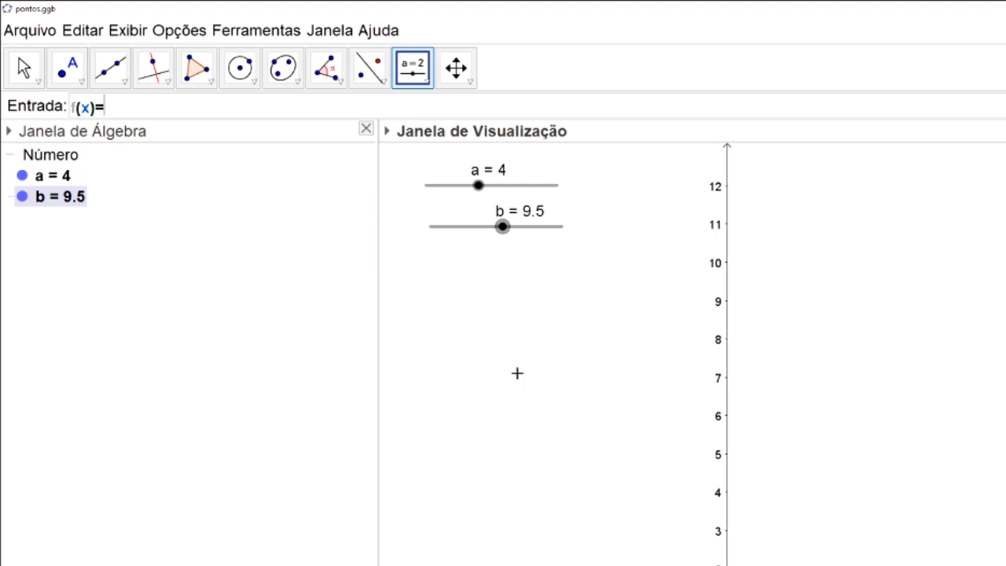
type("(x")
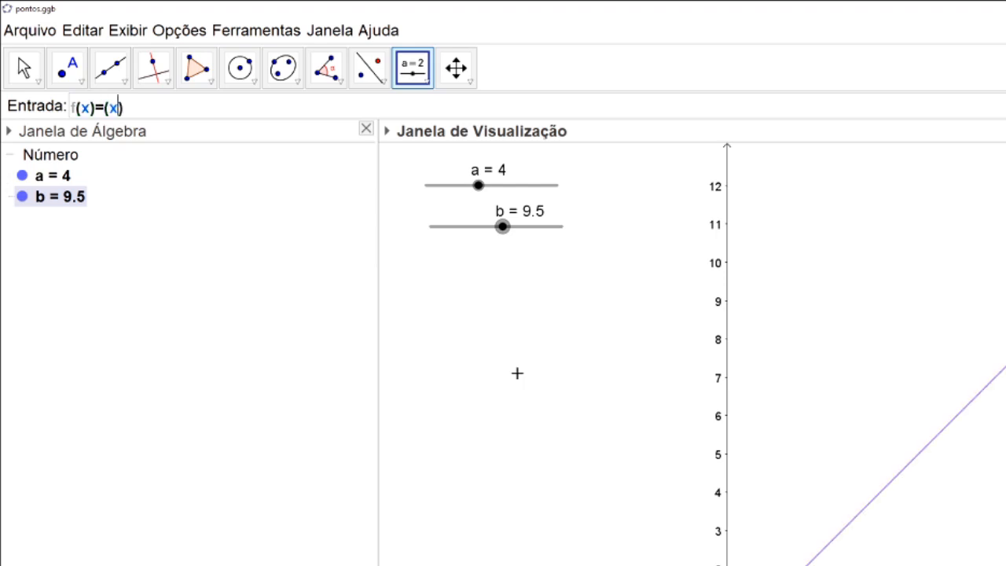
type("-3")
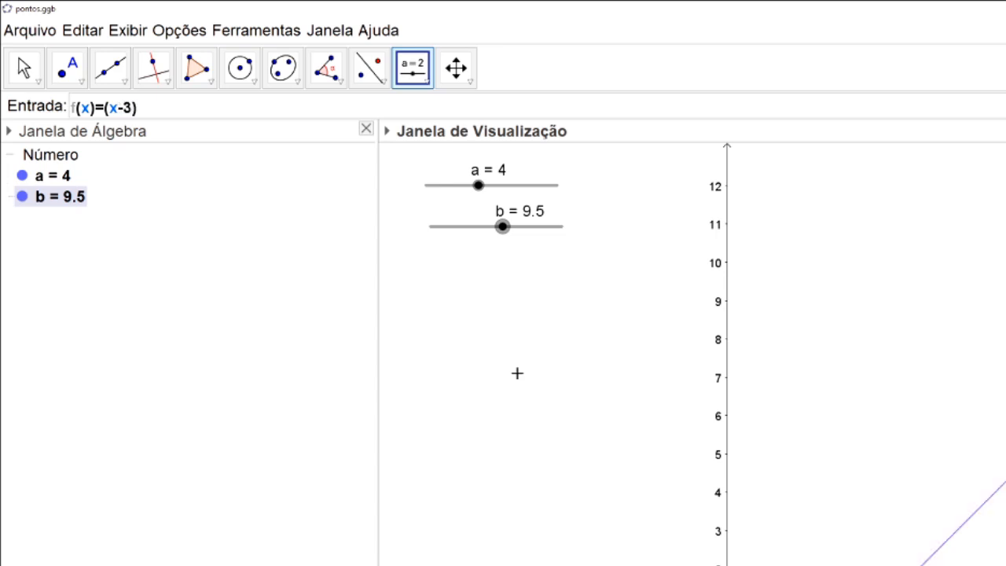
type("^2")
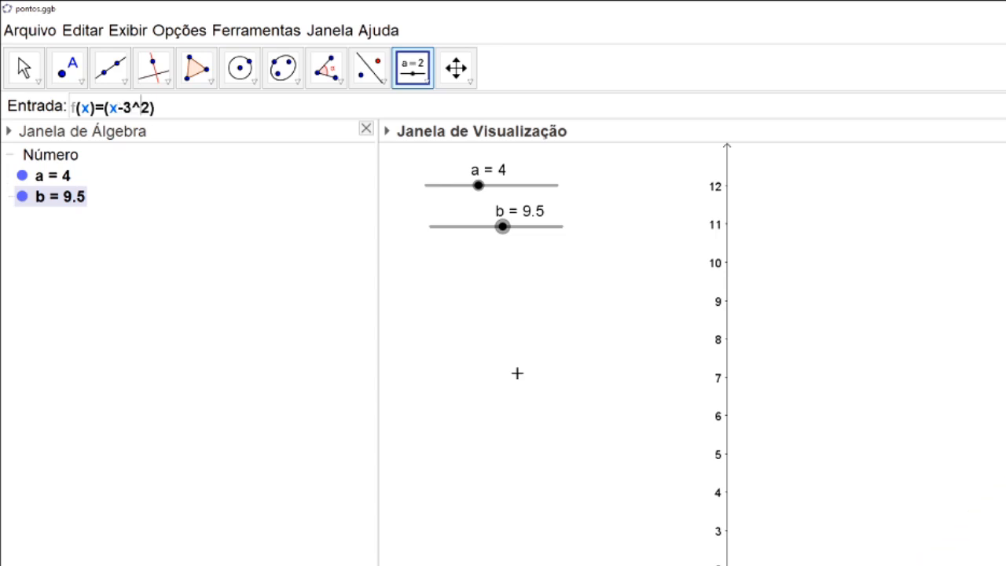
key("shift+Left")
key("shift+Left")
key("BackSpace")
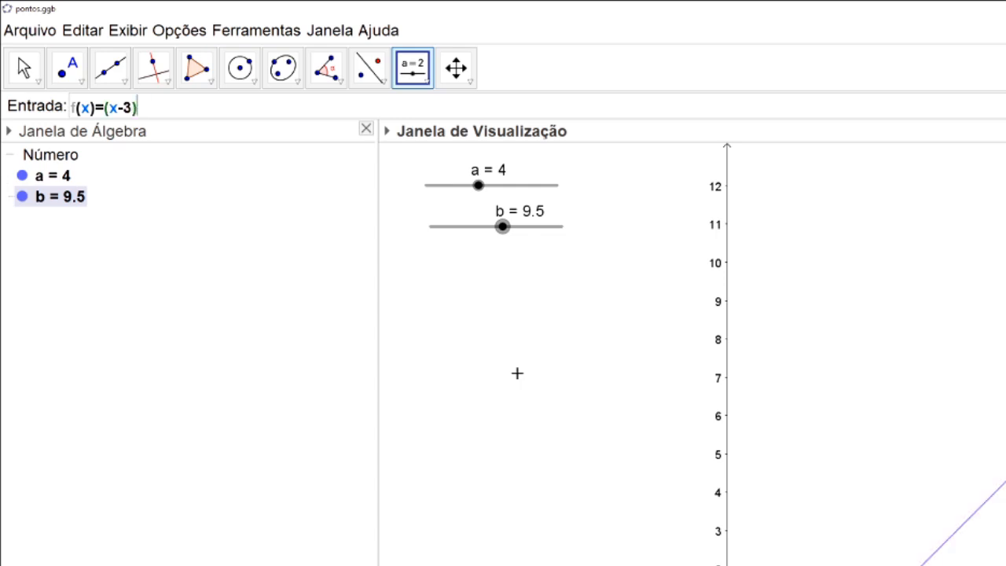
key("Right")
type("^2+1")
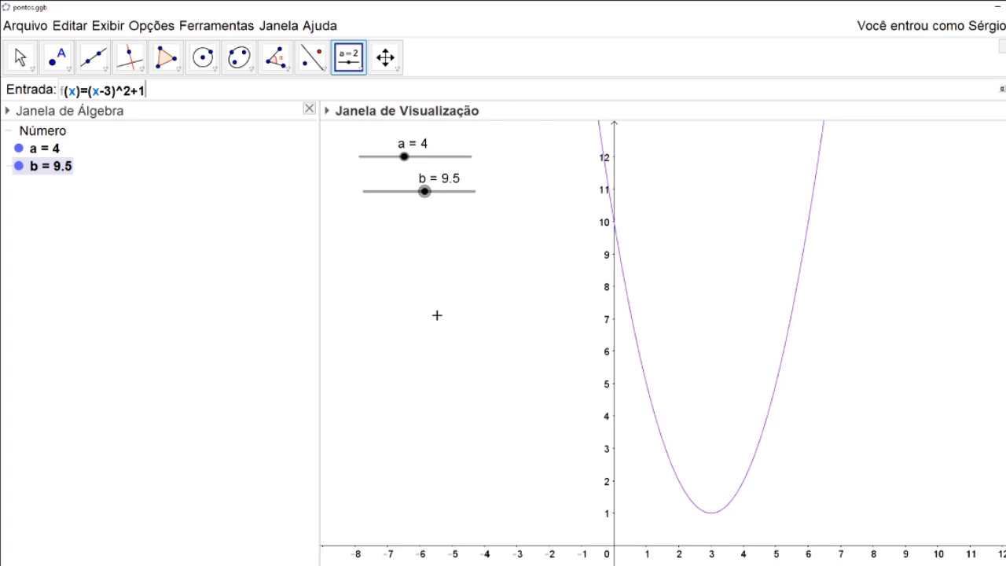
key("BackSpace")
type("2")
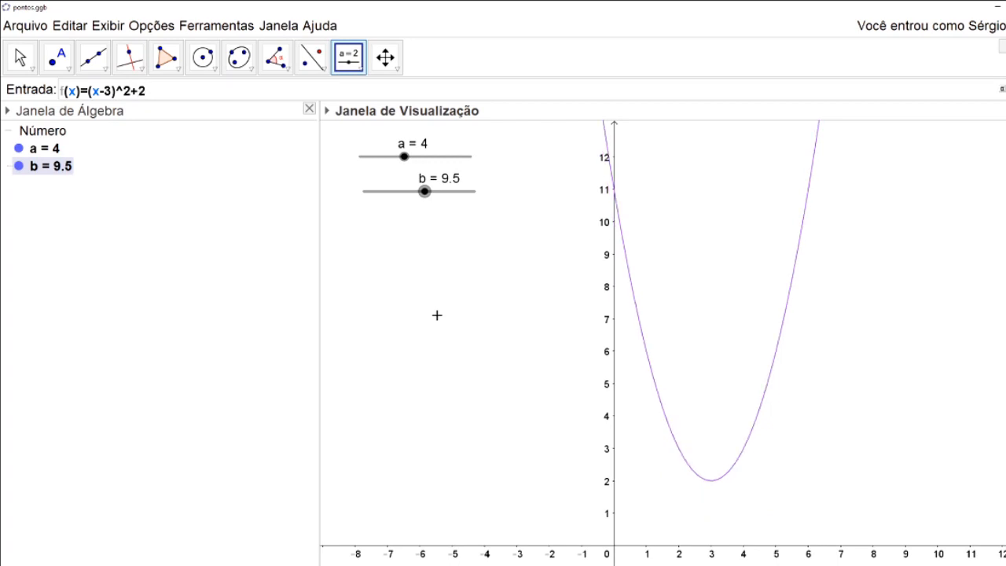
Restrict the function's domain to a<=x<=b and create the function.
type(",a")
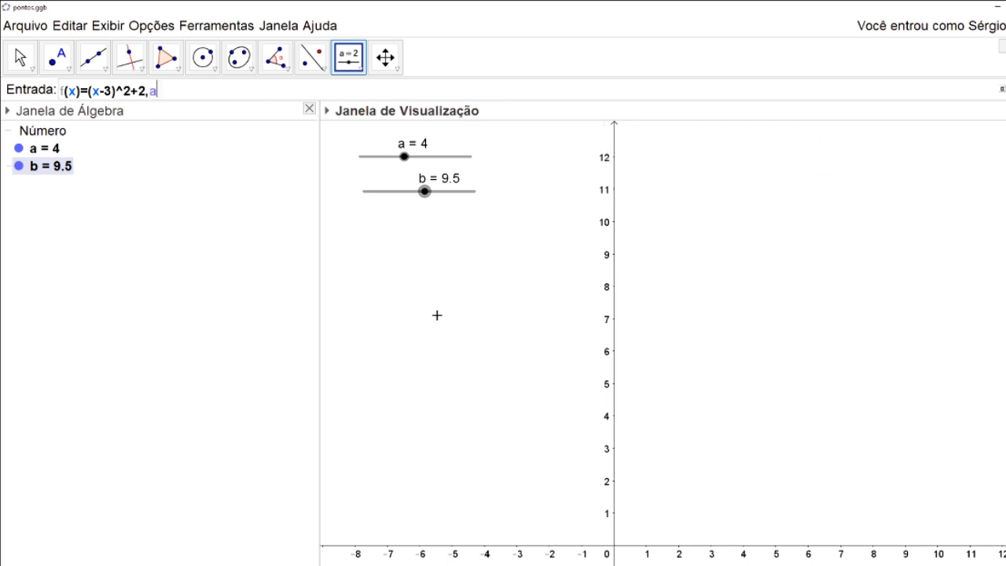
type("<=x<=")
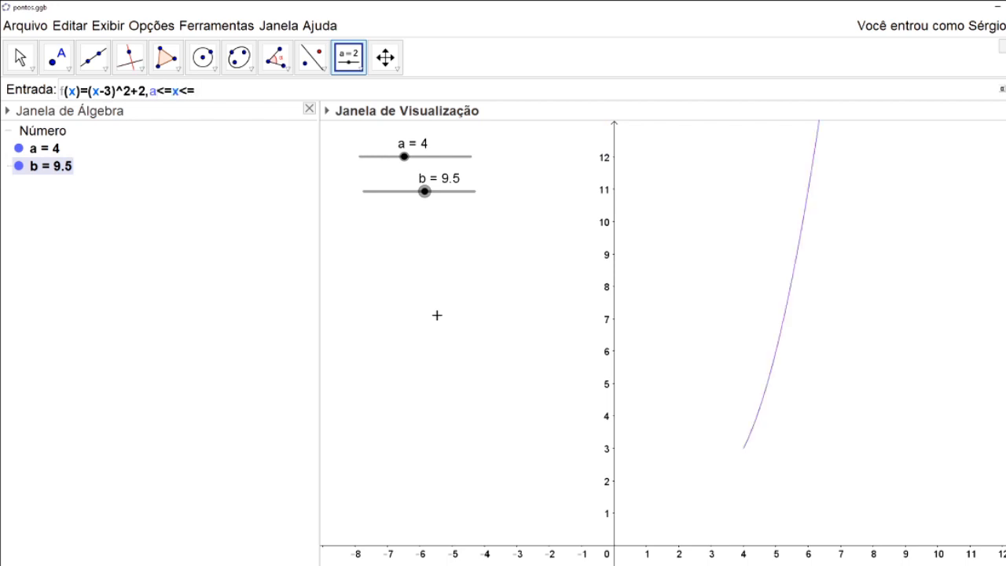
type("b")
key("Return")
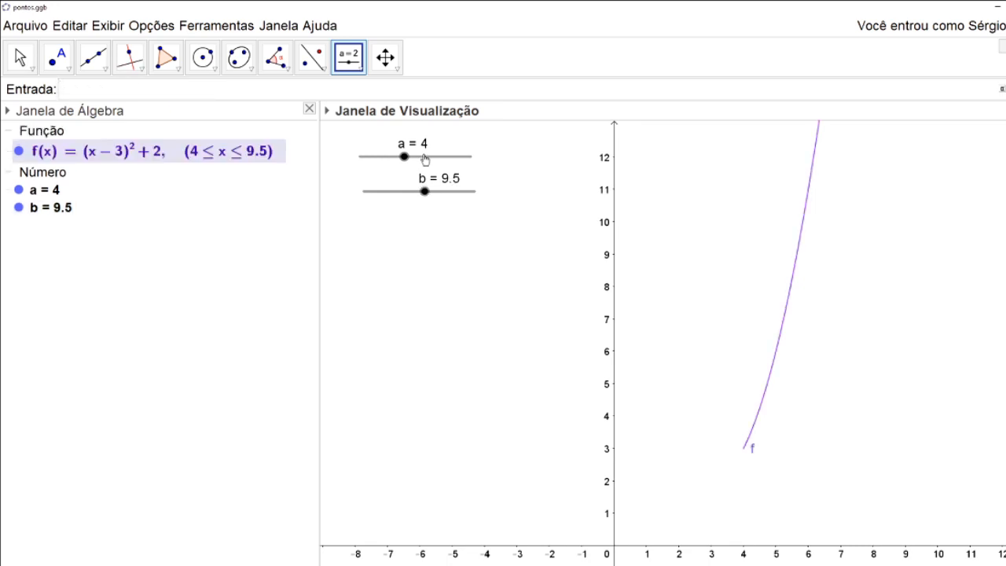
Adjust the function's interval by setting slider a to 1 and slider b to 6.
left_click_drag(404, 157, 373, 162)
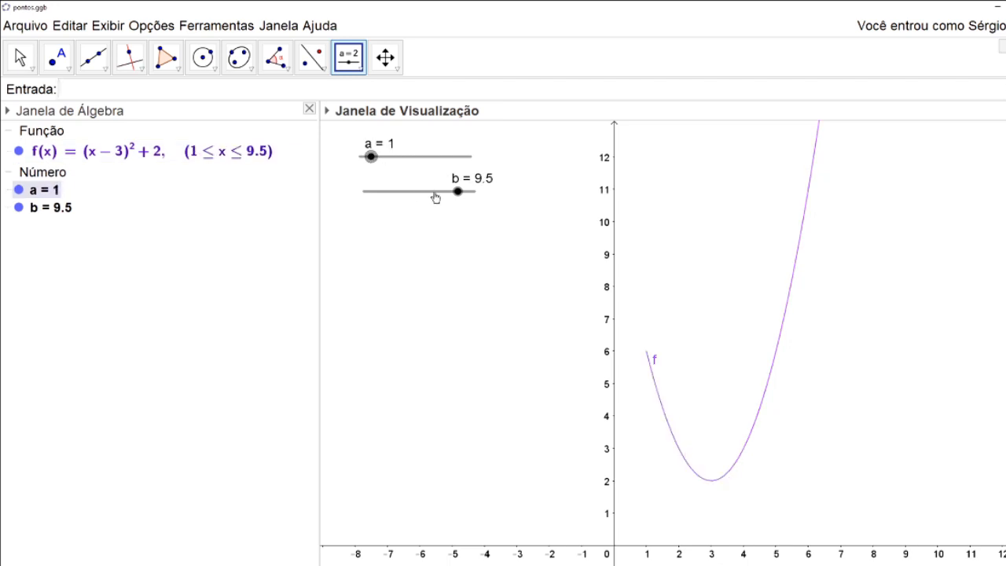
left_click_drag(458, 193, 419, 197)
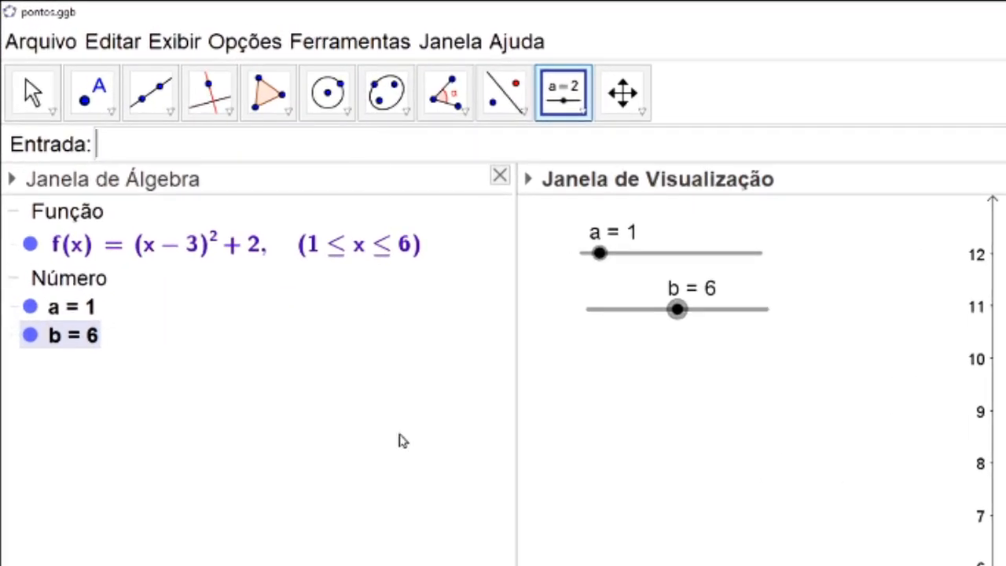
Create a list of points on the x-axis between a and b with Sequência((i,0),i,a,b).
type("Sequência")
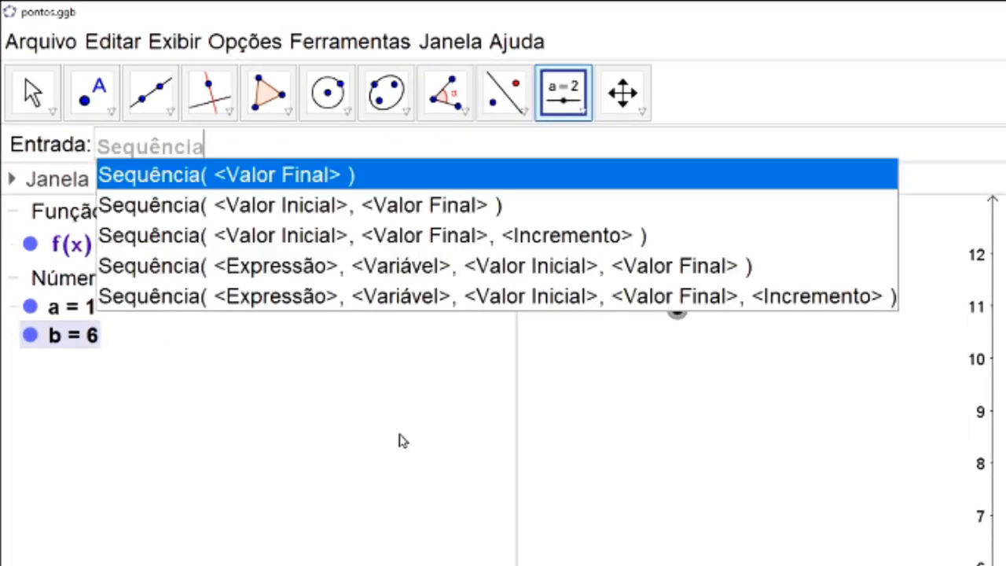
key("Return")
type("((")
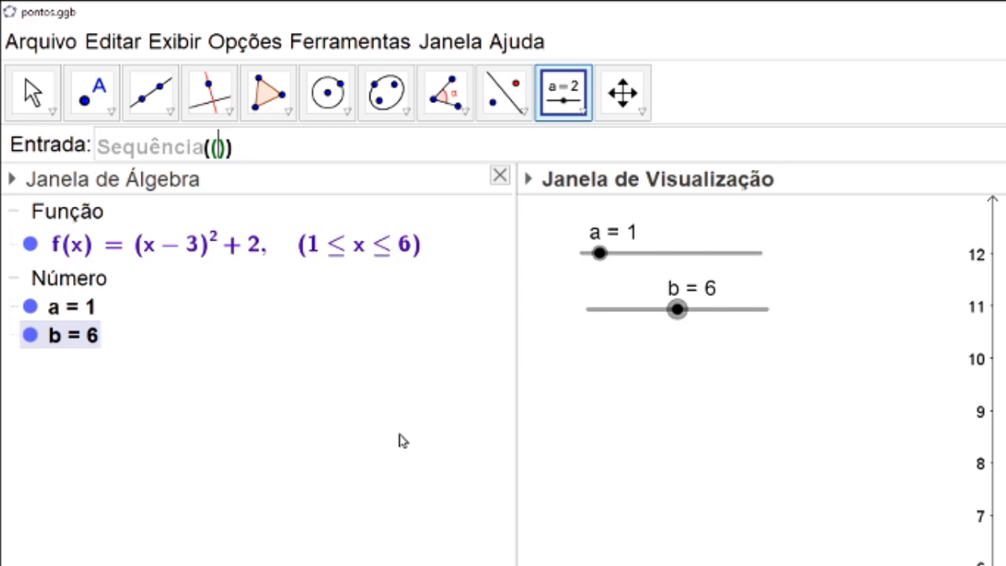
type("i,0)")
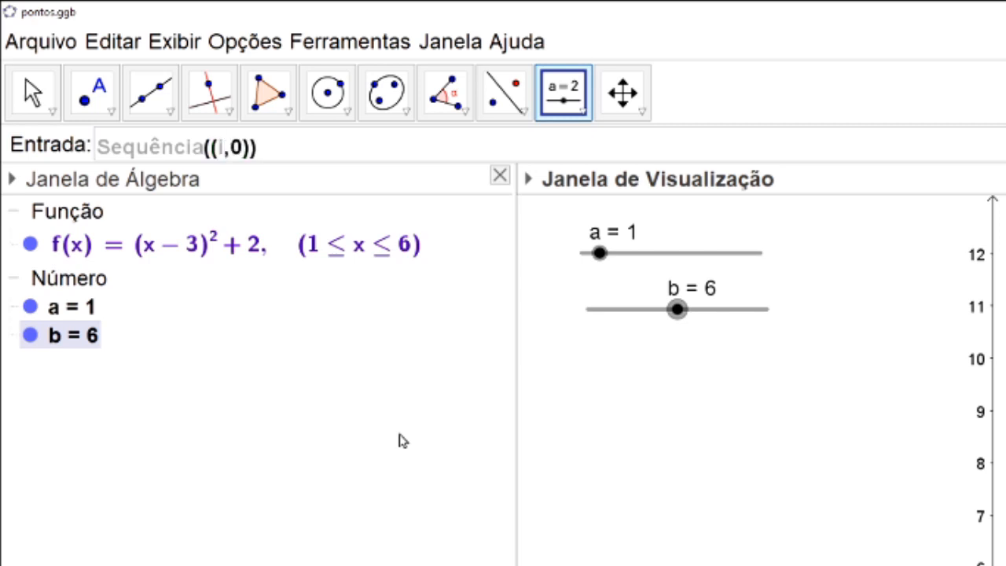
type(",i,a,b")
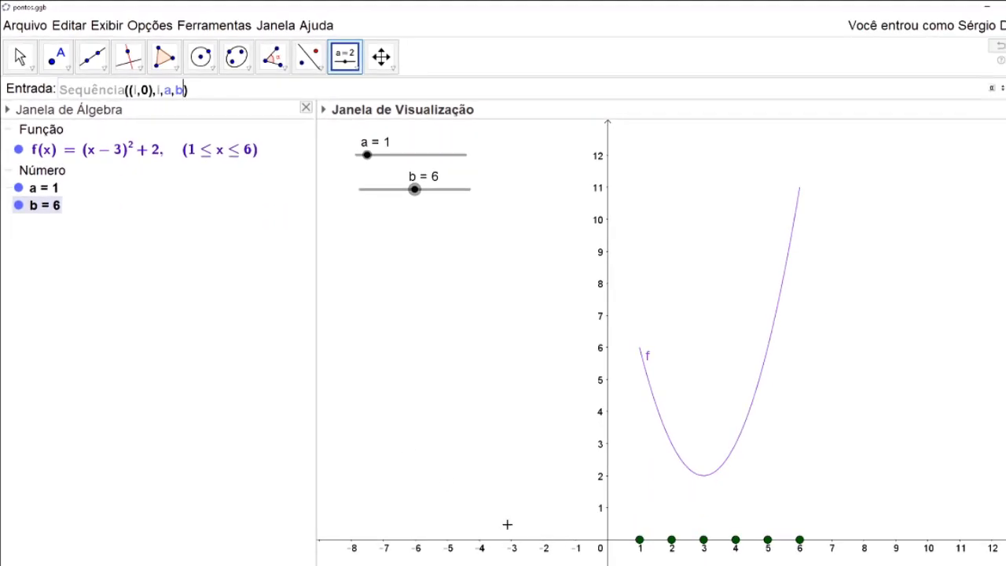
key("Return")
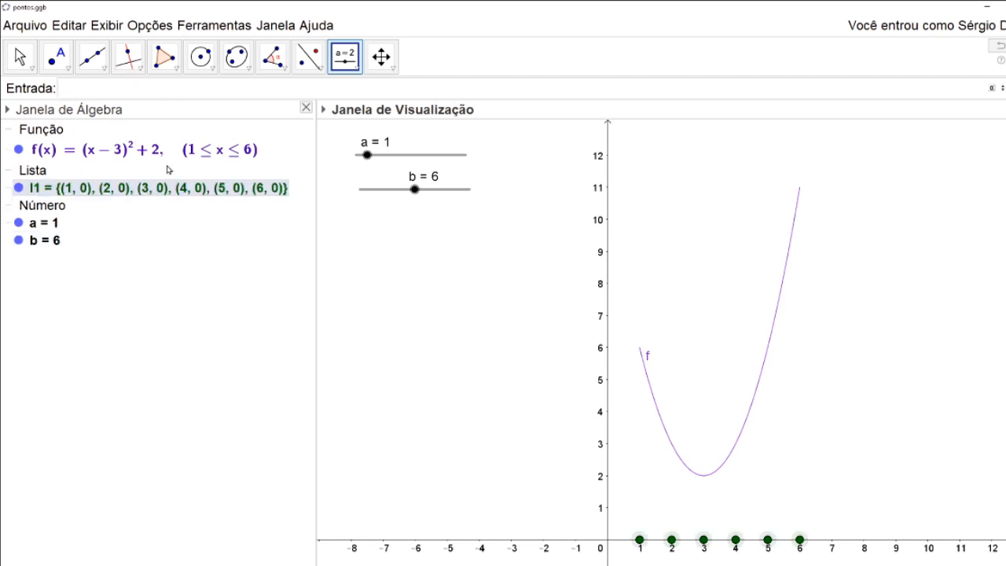
Inspect the definition of the point list l1 and close it without changes.
key("Escape")
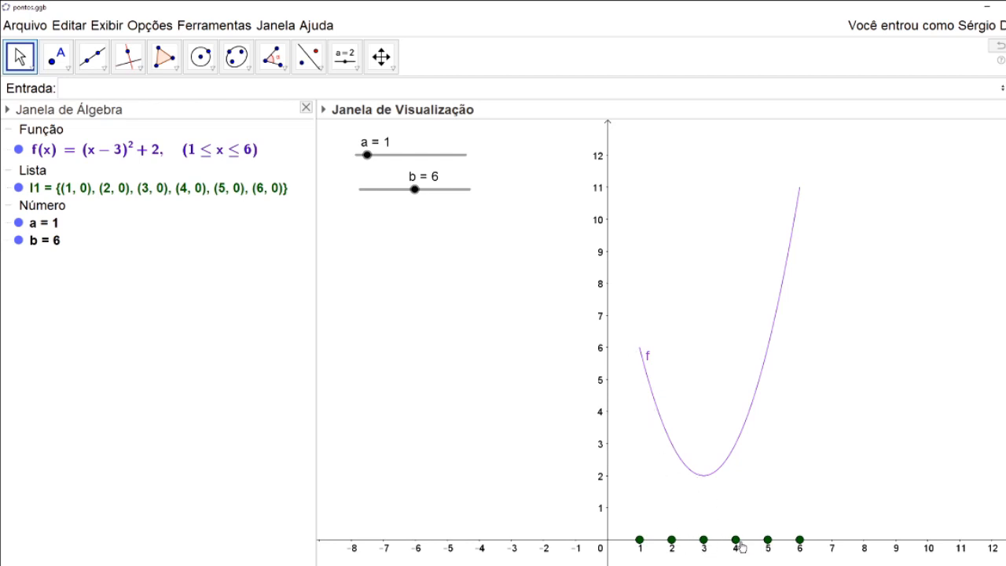
double_click(114, 198)
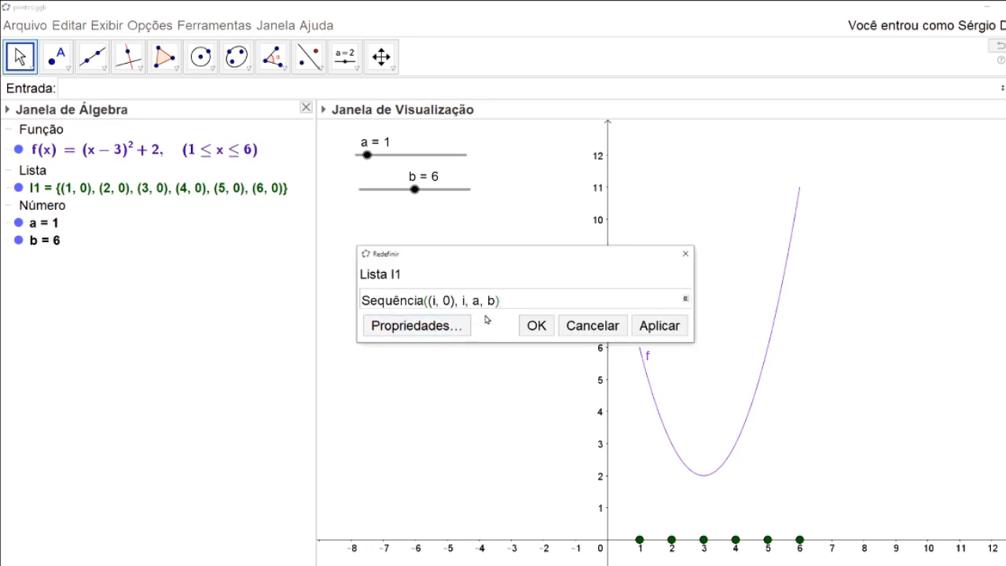
left_click(589, 328)
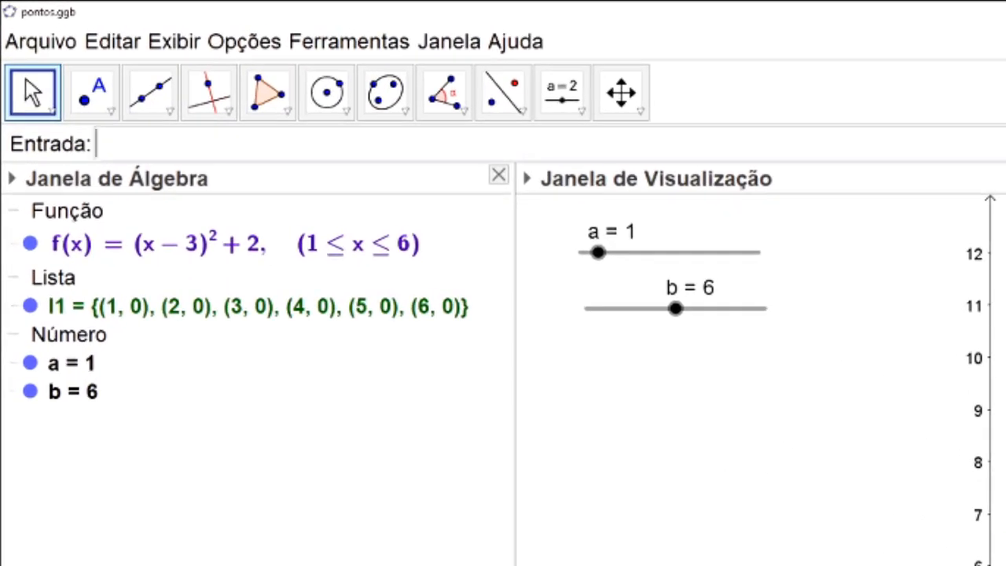
Start defining list L with ListaDeIteração, using (x(A),y(A)+1) as the iterated expression.
type("L=Lista")
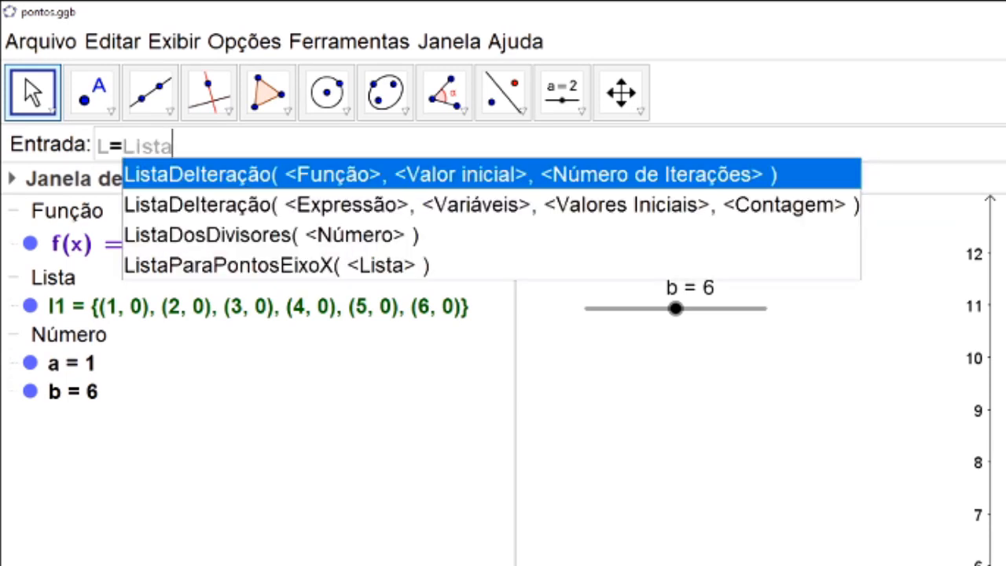
key("Return")
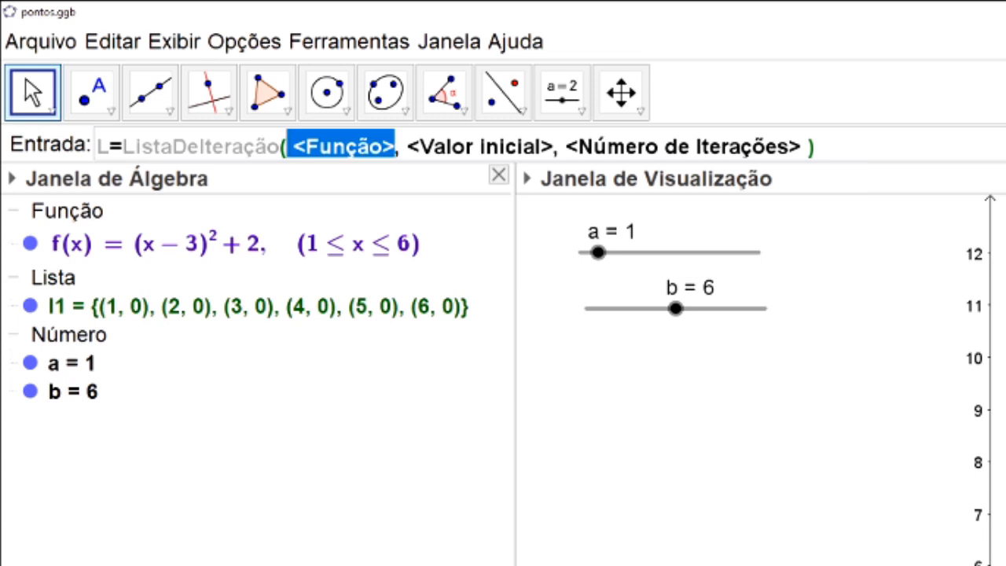
type("(")
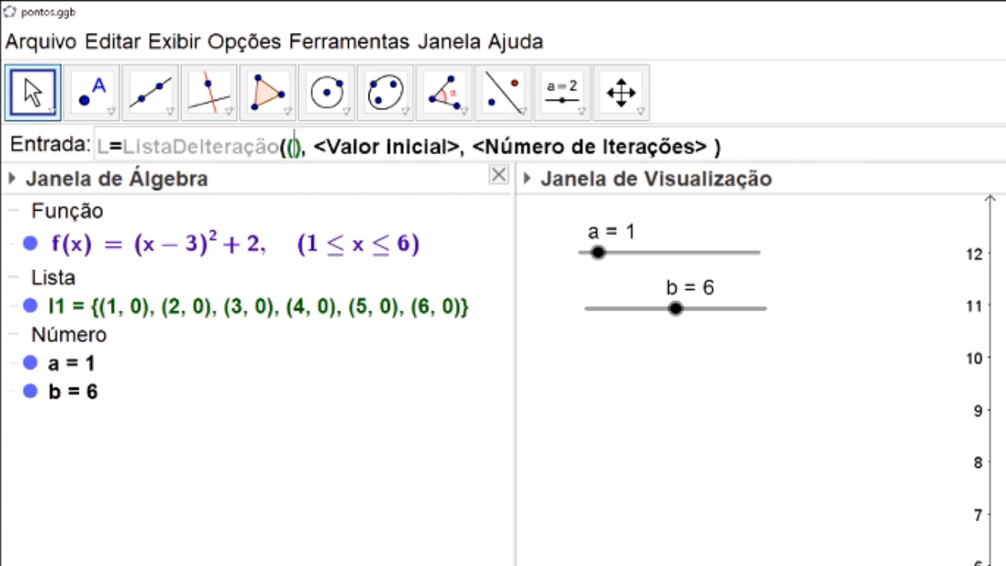
type("x(")
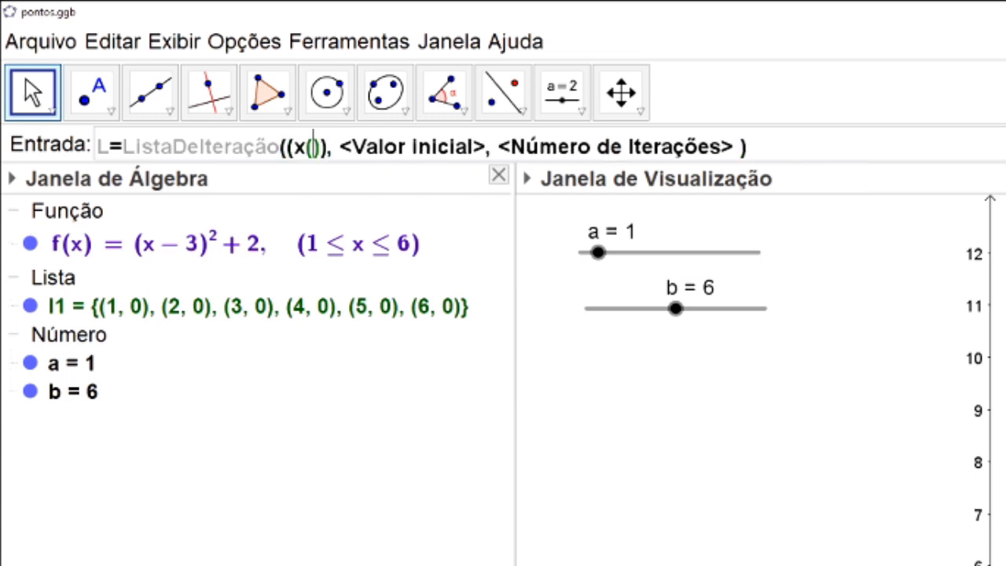
type("A),")
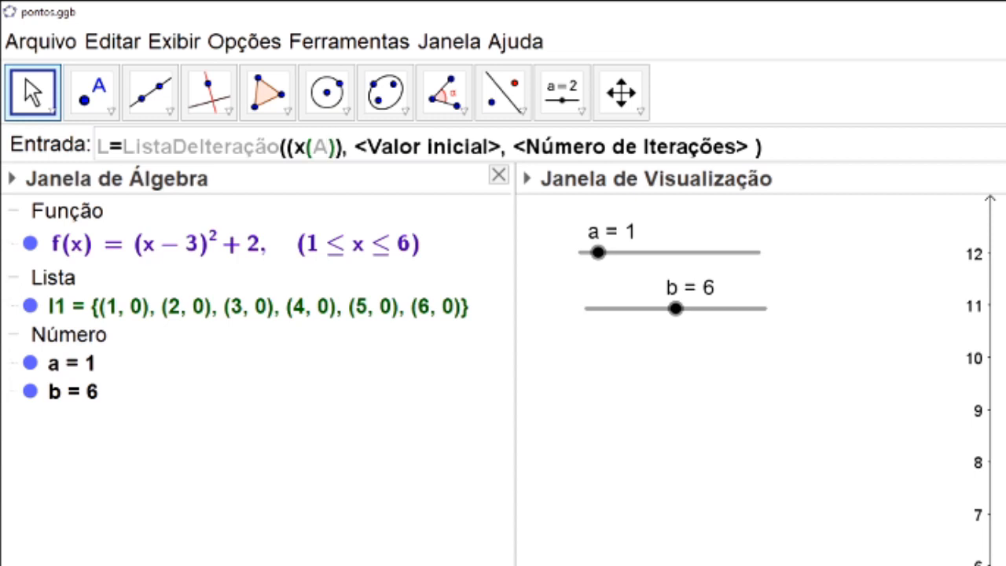
type("y(")
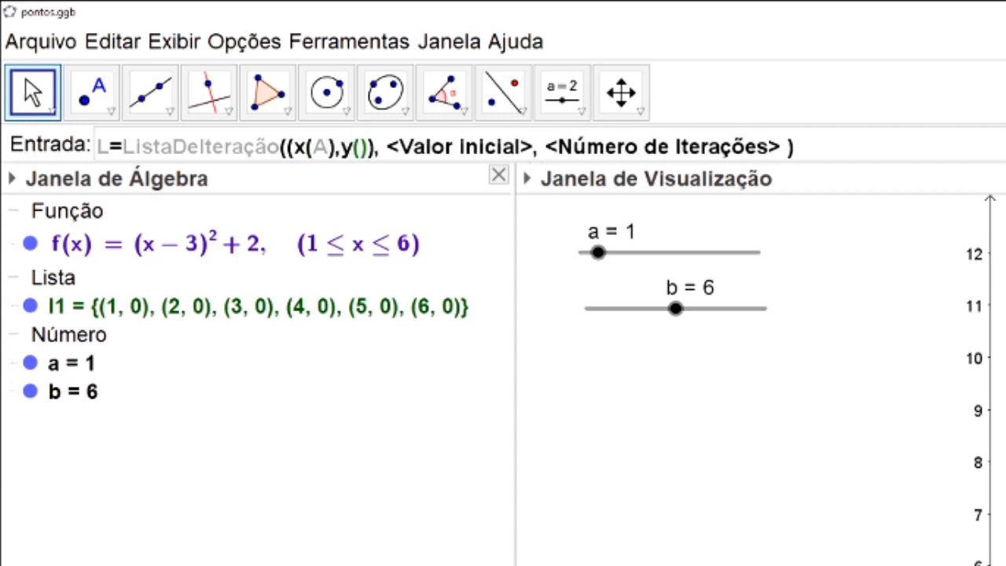
type("A)")
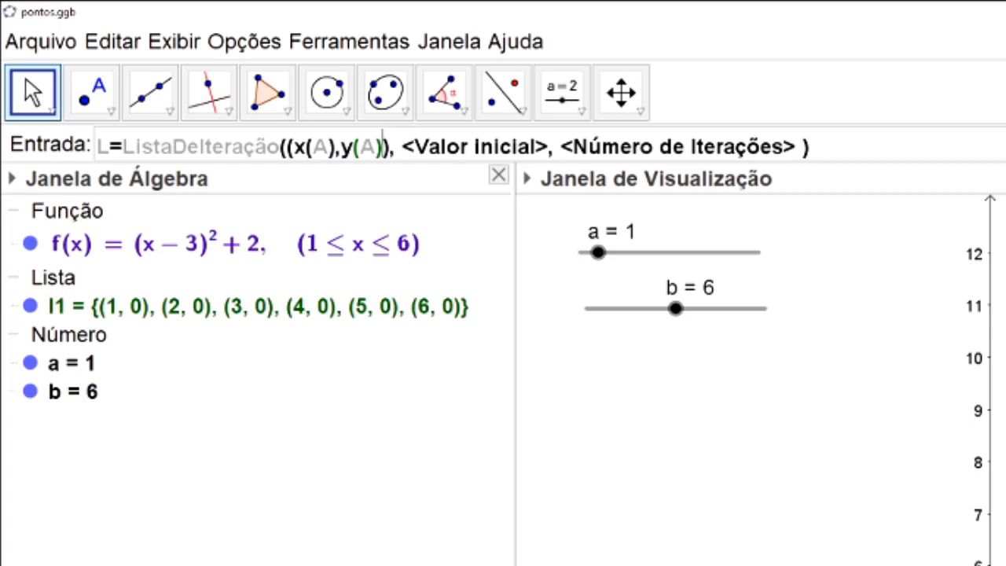
type("+1")
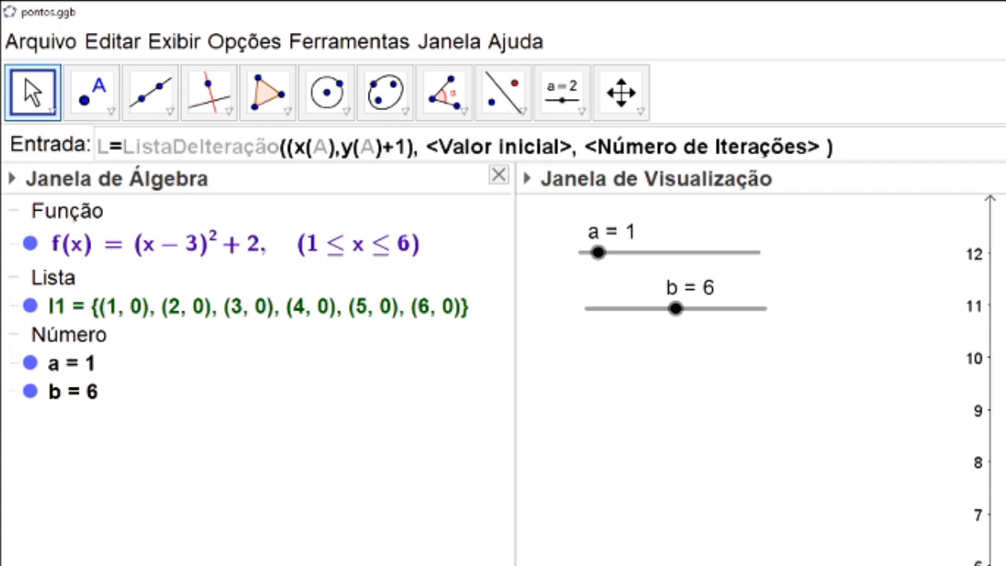
key("Tab")
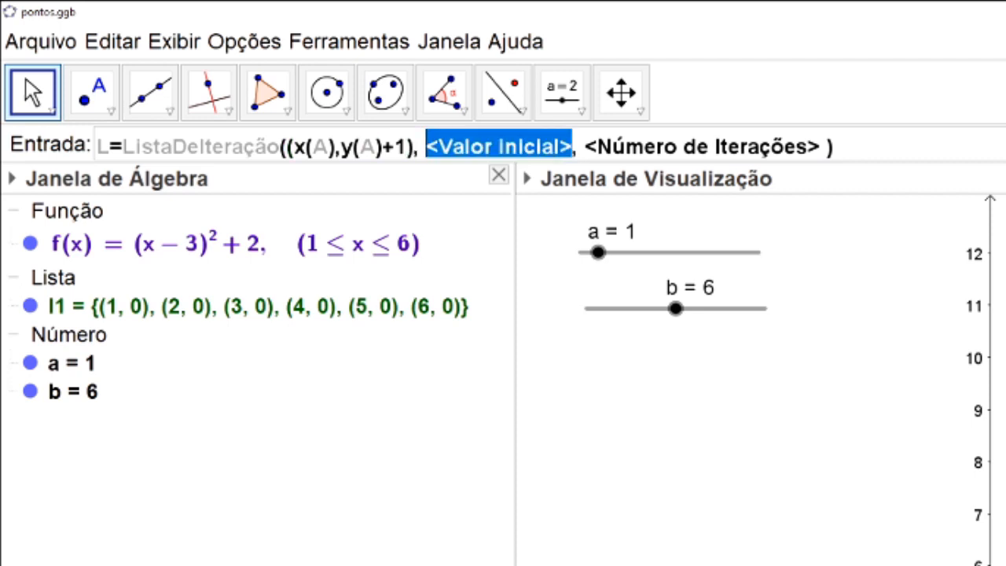
Add A as the iteration variable and remove the initial-value placeholder text from the command.
left_click(420, 147)
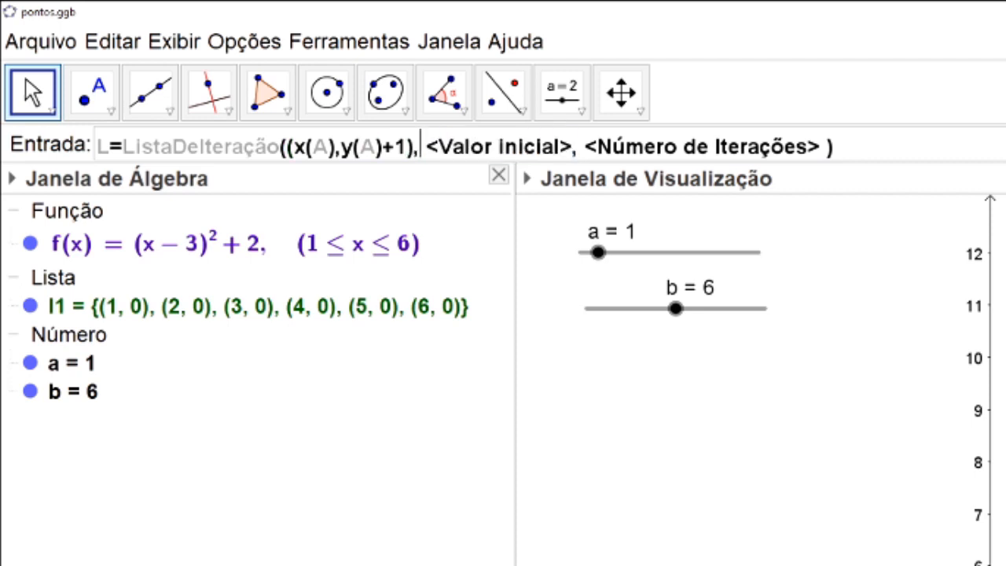
type("A,")
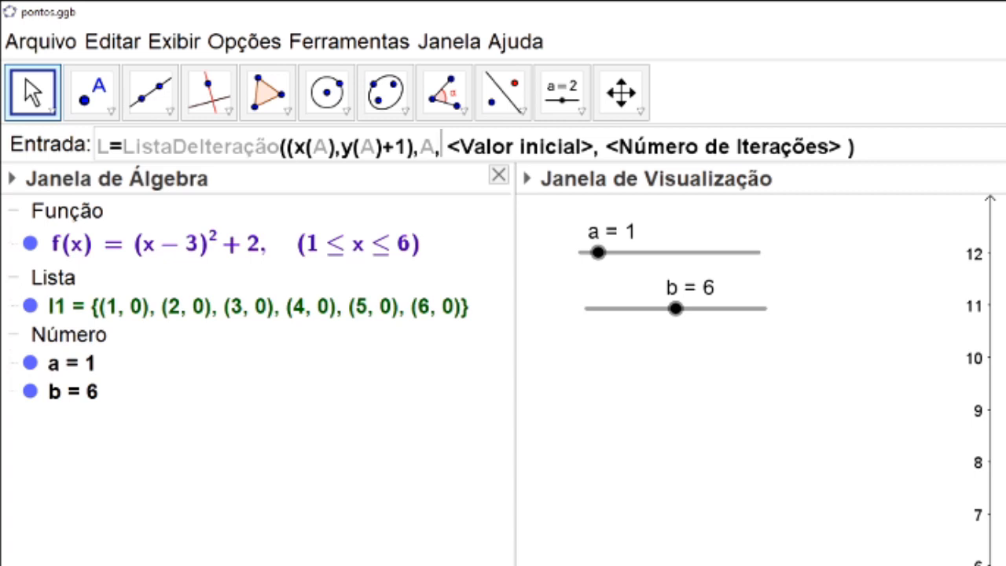
key("Delete")
key("Delete")
key("Delete")
key("Delete")
key("Delete")
key("Delete")
key("Delete")
key("Delete")
key("Delete")
key("Delete")
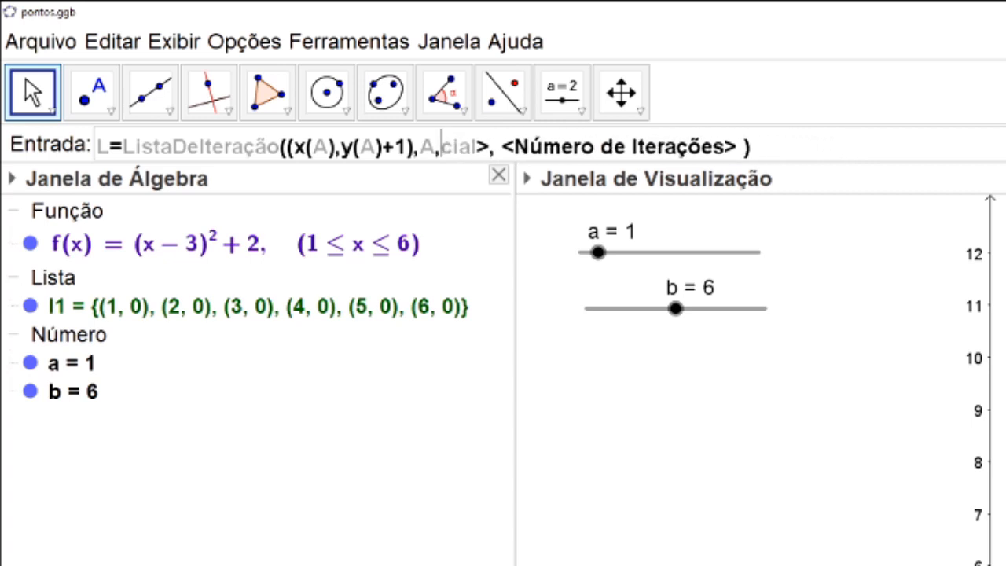
key("Delete")
key("Delete")
key("Delete")
key("Delete")
key("Delete")
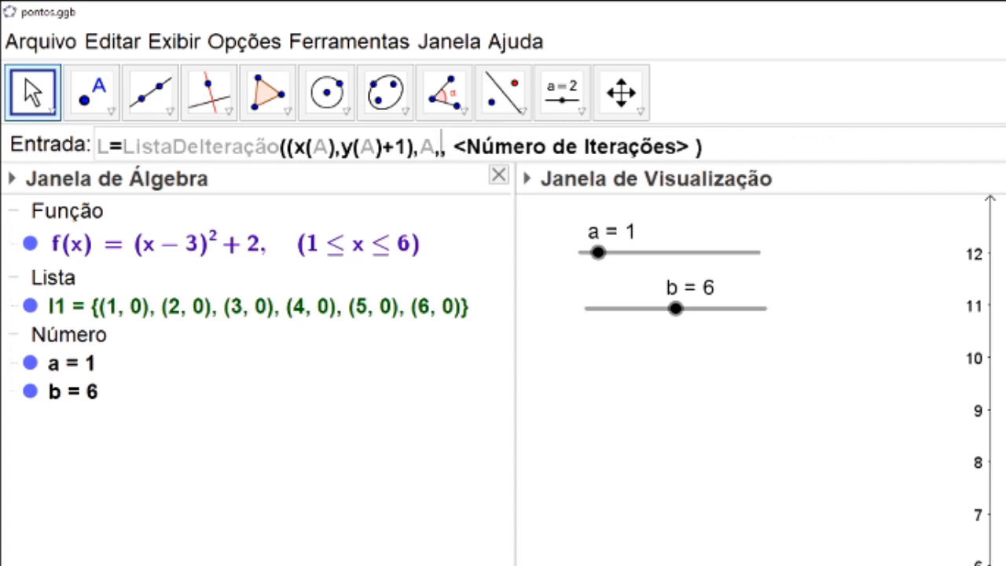
Enter {(i,0)} as the starting value of the iteration.
type("{}")
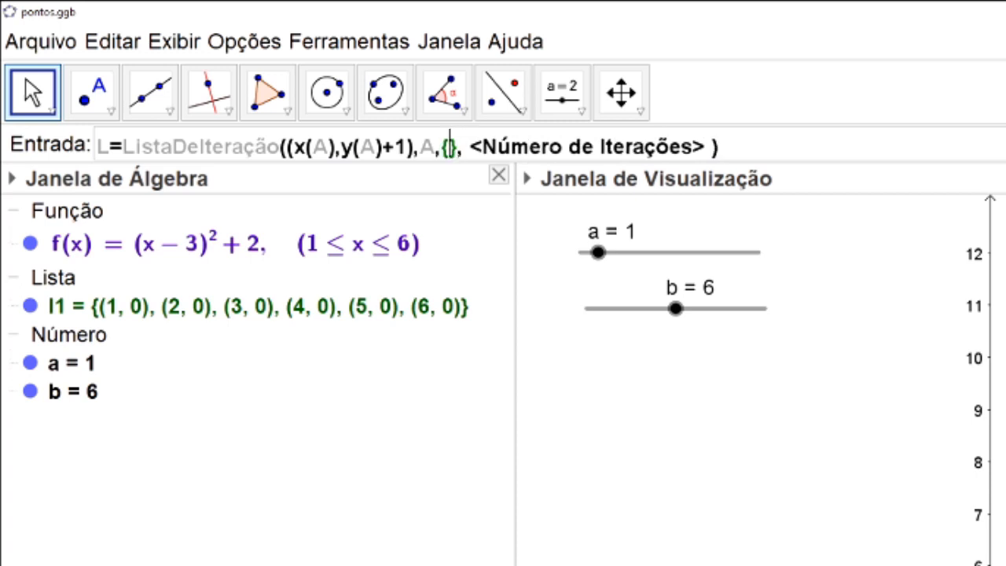
key("shift+Left")
key("shift+Left")
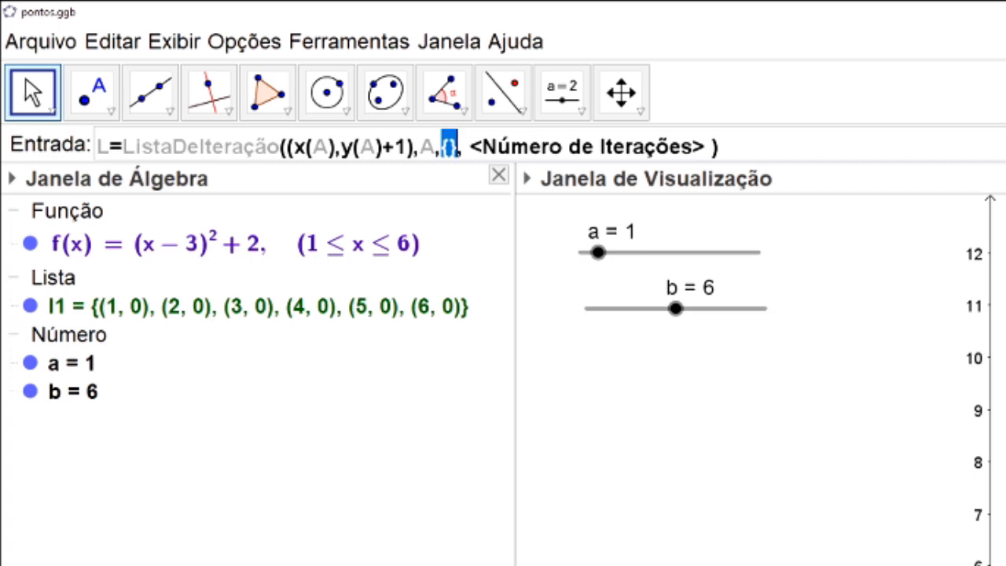
key("Right")
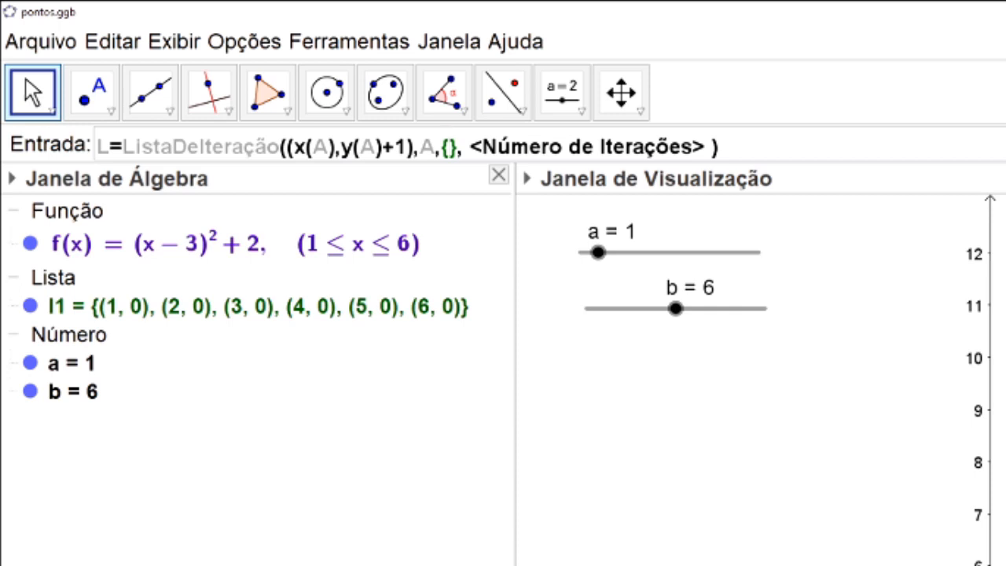
type("(i,0")
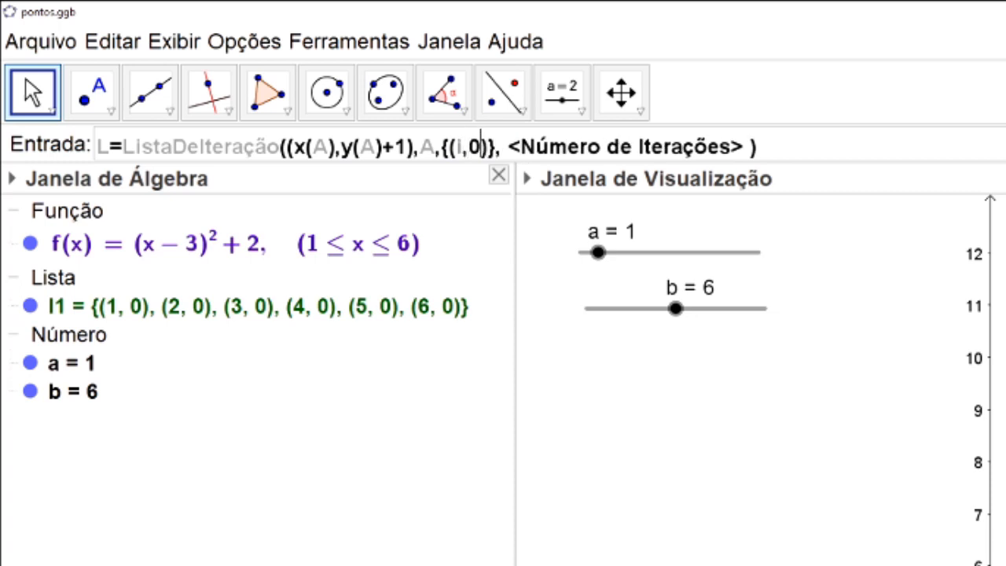
key("Right")
key("shift+Left")
key("shift+Left")
key("shift+Left")
key("shift+Left")
key("shift+Left")
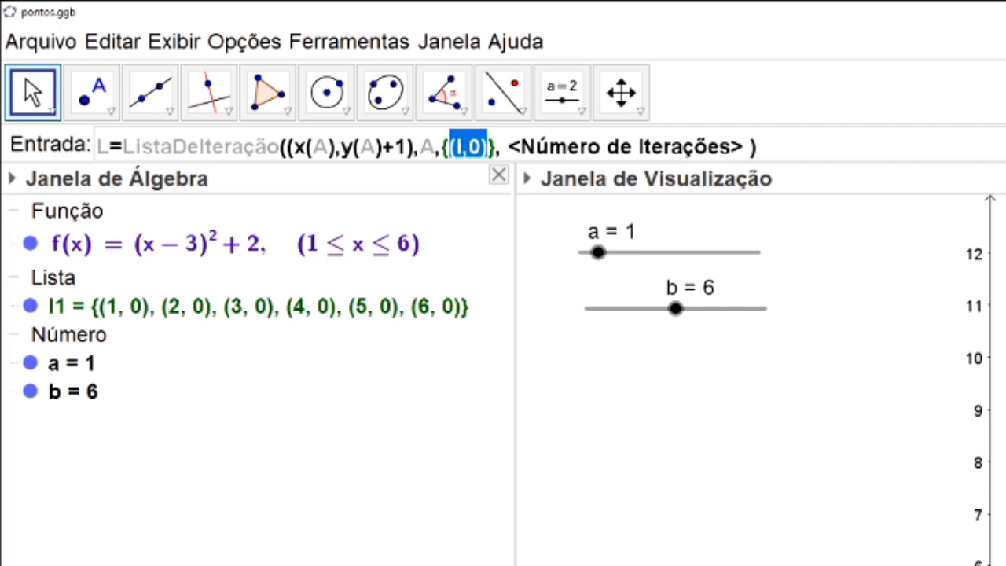
Set the number of iterations to floor(f(i)).
key("Tab")
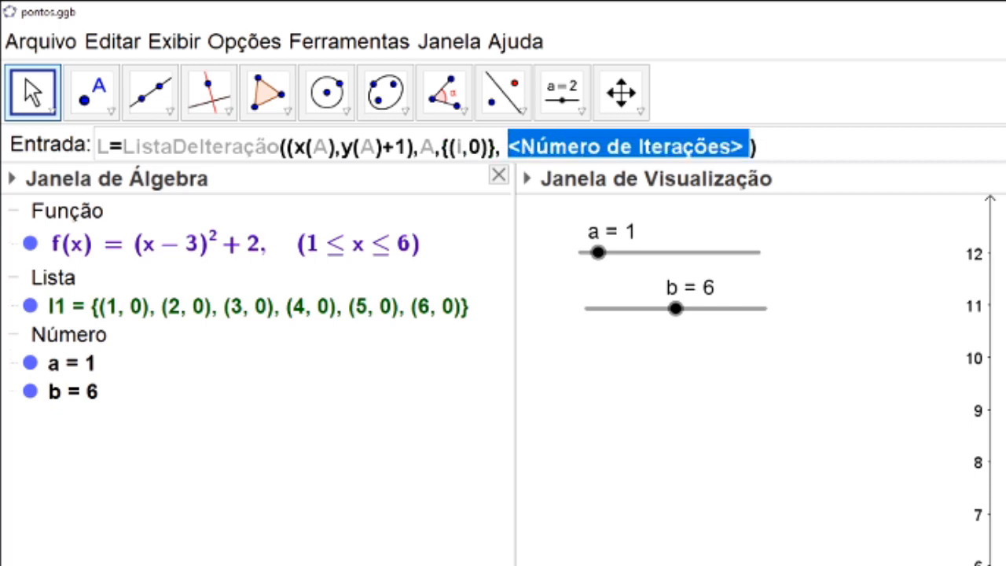
type("floor(")
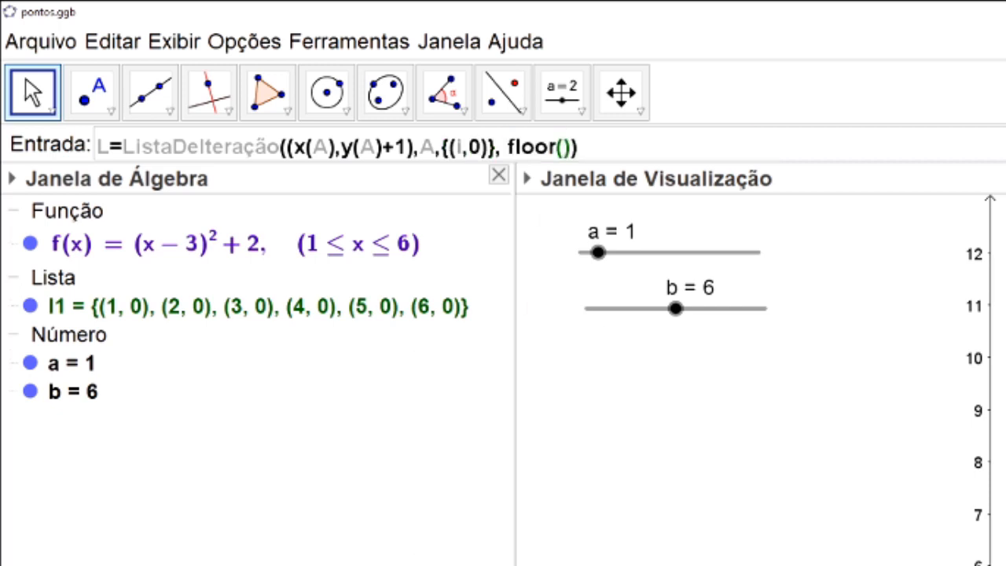
type("f")
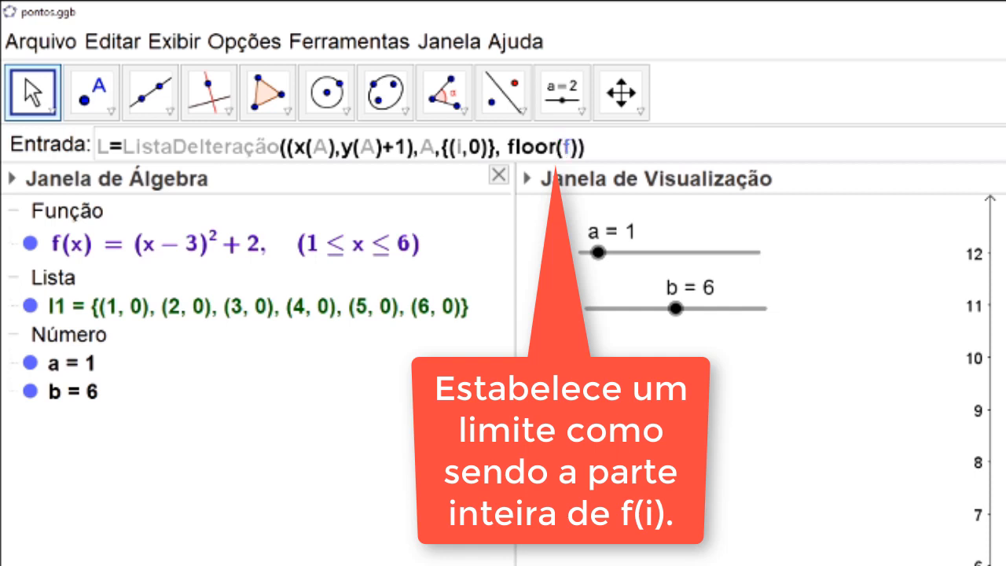
type("(i")
key("Right")
key("Right")
key("Right")
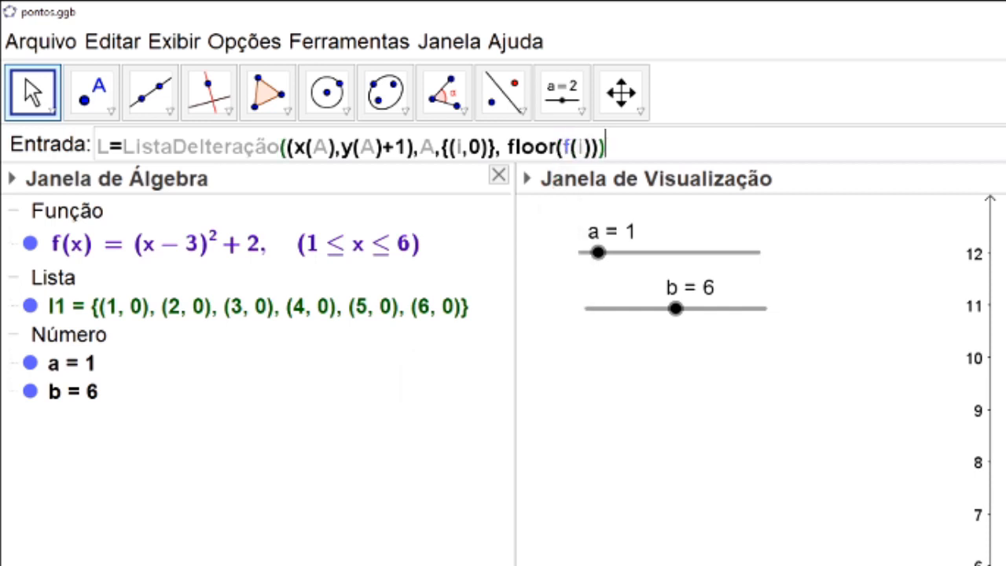
Wrap the ListaDeIteração expression in Sequência(…,i,a,b) and create list L.
key("shift+Left")
key("shift+Left")
key("shift+Left")
key("shift+Left")
key("shift+Left")
key("shift+Left")
key("shift+Left")
key("shift+Left")
key("shift+Left")
key("shift+Left")
key("shift+Left")
key("shift+Left")
key("shift+Left")
key("shift+Left")
key("shift+Left")
key("shift+Left")
key("shift+Left")
key("shift+Left")
key("shift+Left")
key("shift+Left")
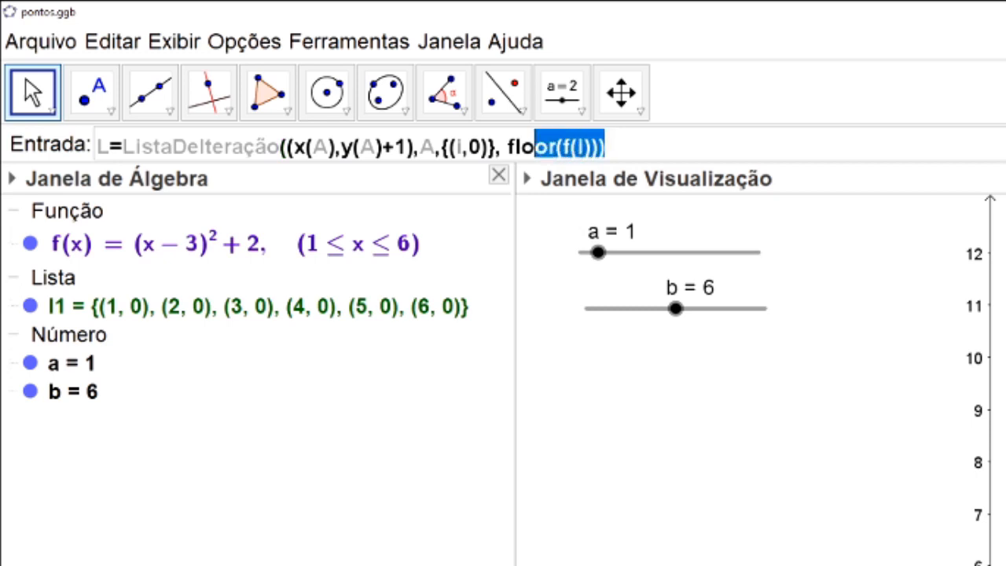
key("shift+Left")
key("shift+Left")
key("shift+Left")
key("shift+Left")
key("shift+Left")
key("shift+Left")
key("shift+Left")
key("shift+Left")
key("shift+Left")
key("shift+Left")
key("shift+Left")
key("shift+Left")
key("shift+Left")
key("shift+Left")
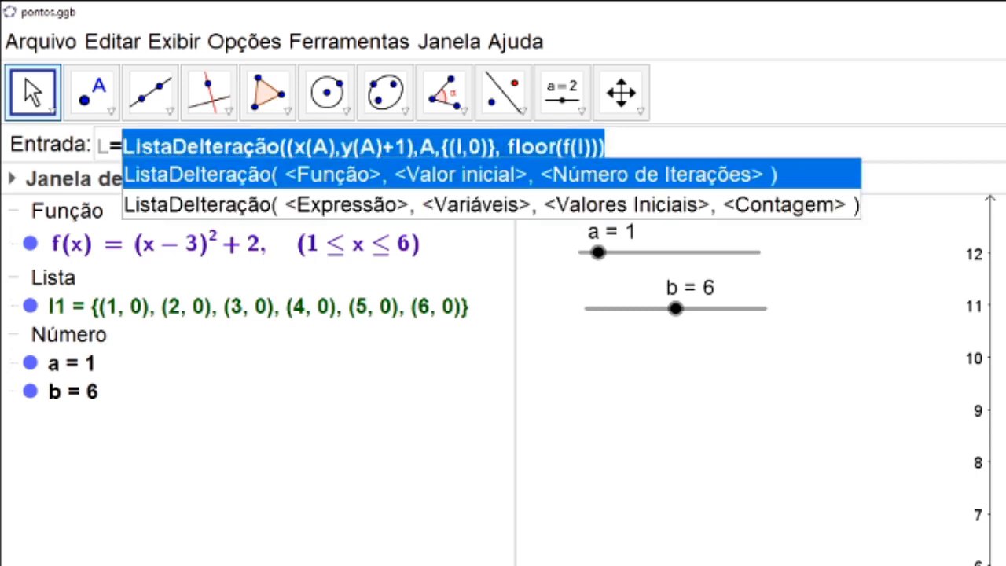
key("Escape")
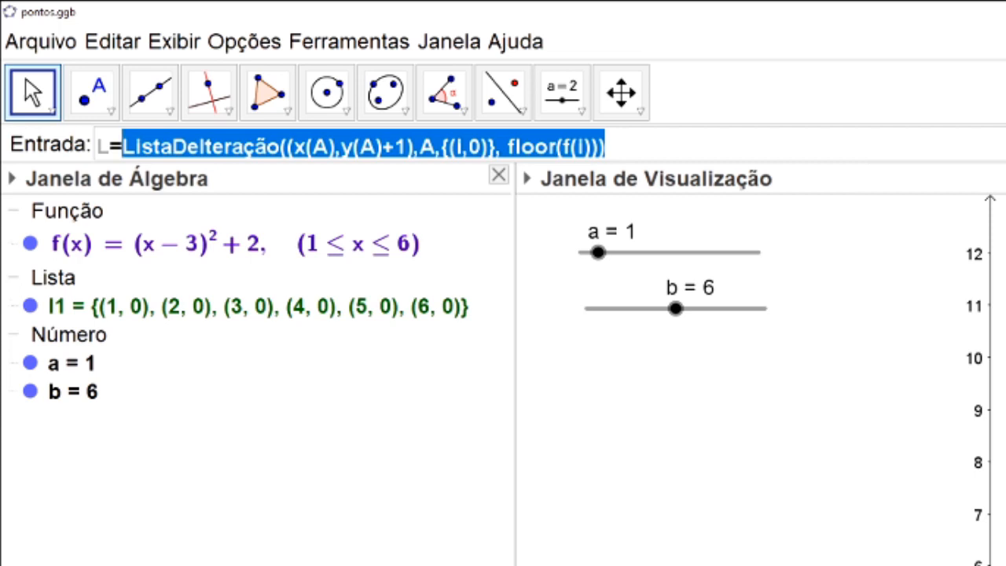
key("Left")
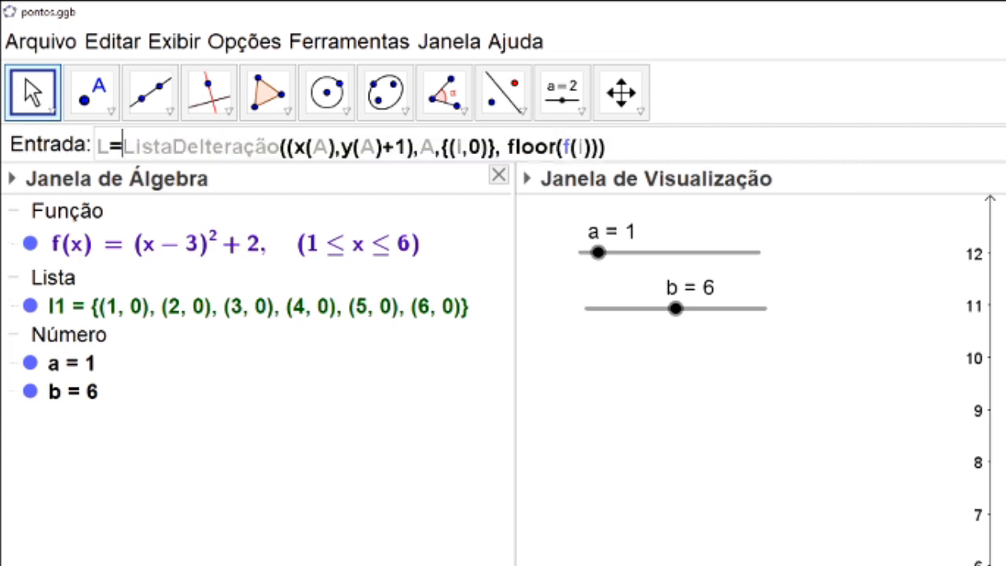
type("Sequ")
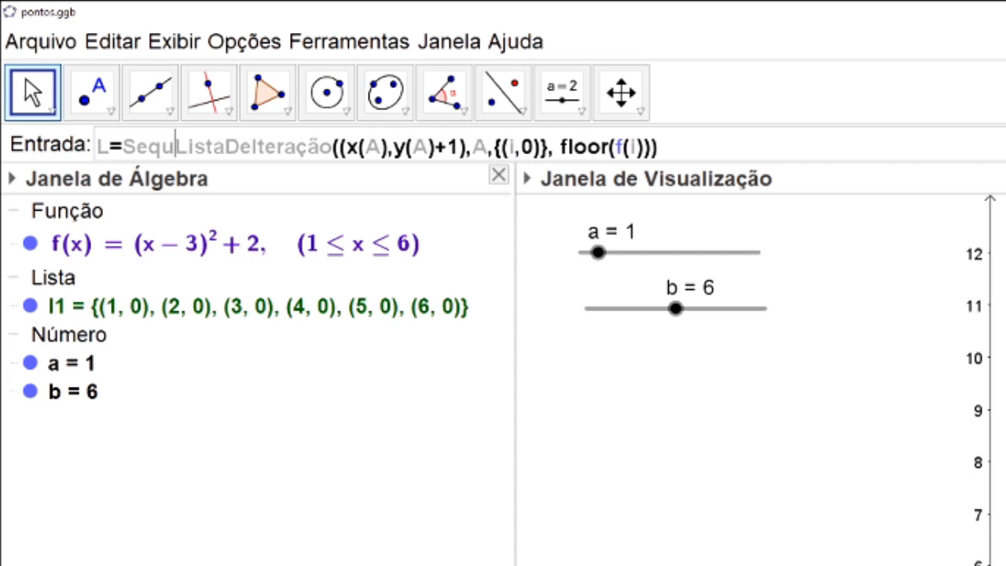
type("ência(")
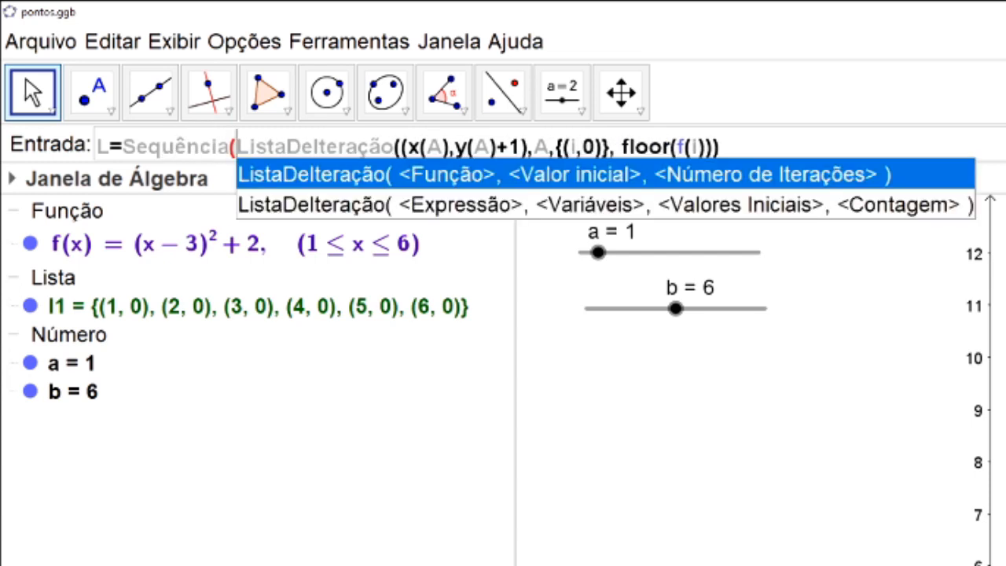
left_click(745, 145)
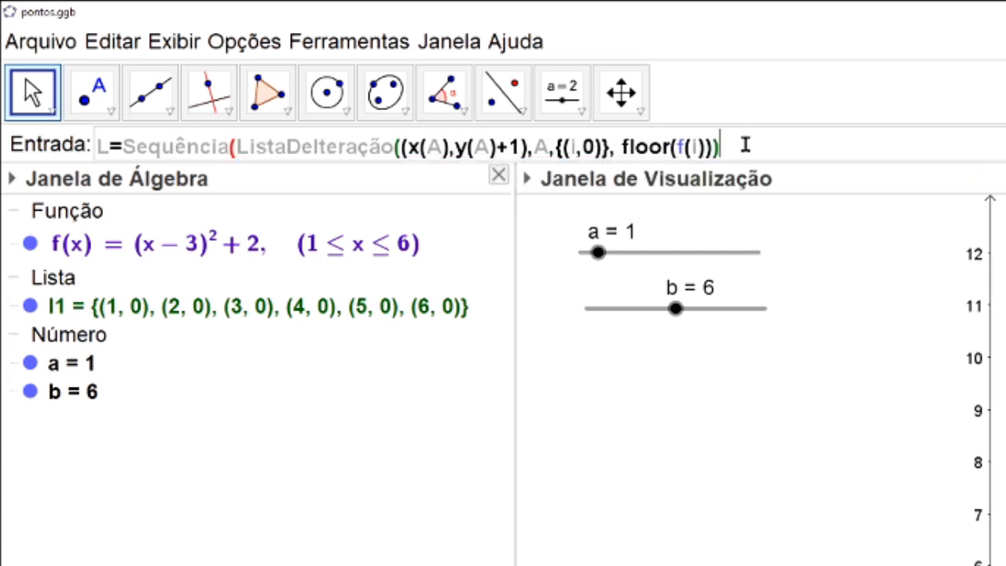
type(",i,a,b")
type(")")
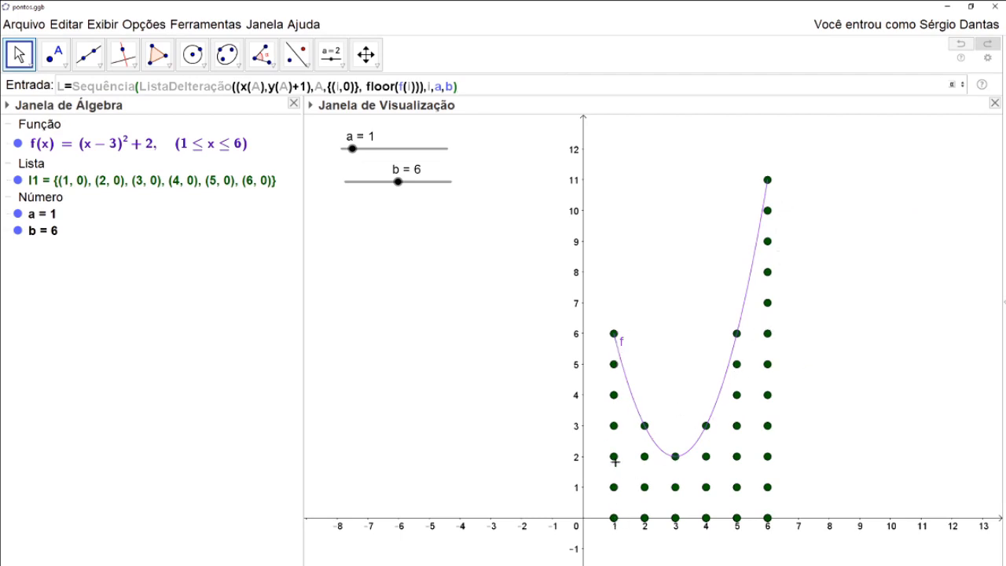
key("Return")
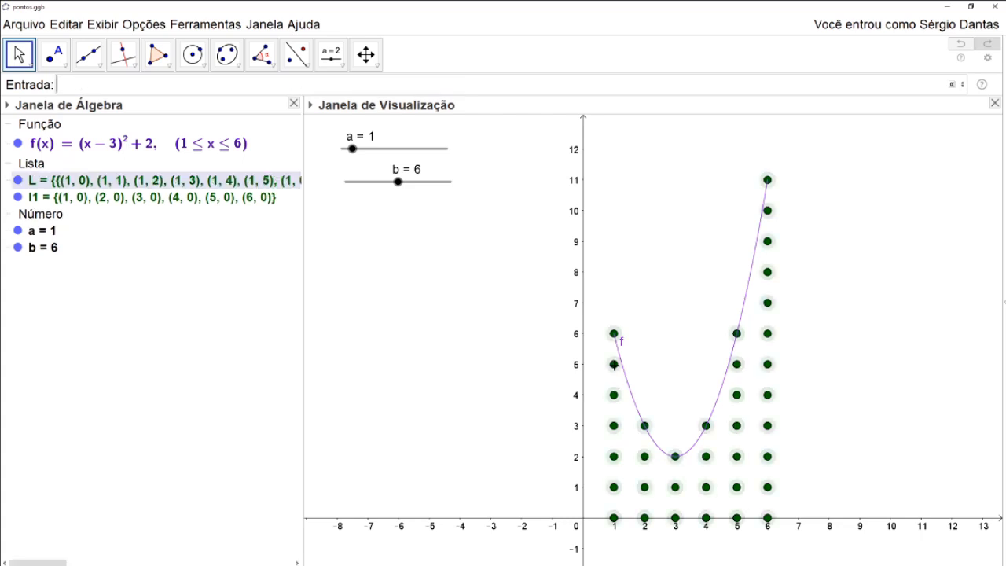
Delete the list l1 of points on the x-axis.
left_click(44, 203)
right_click(44, 203)
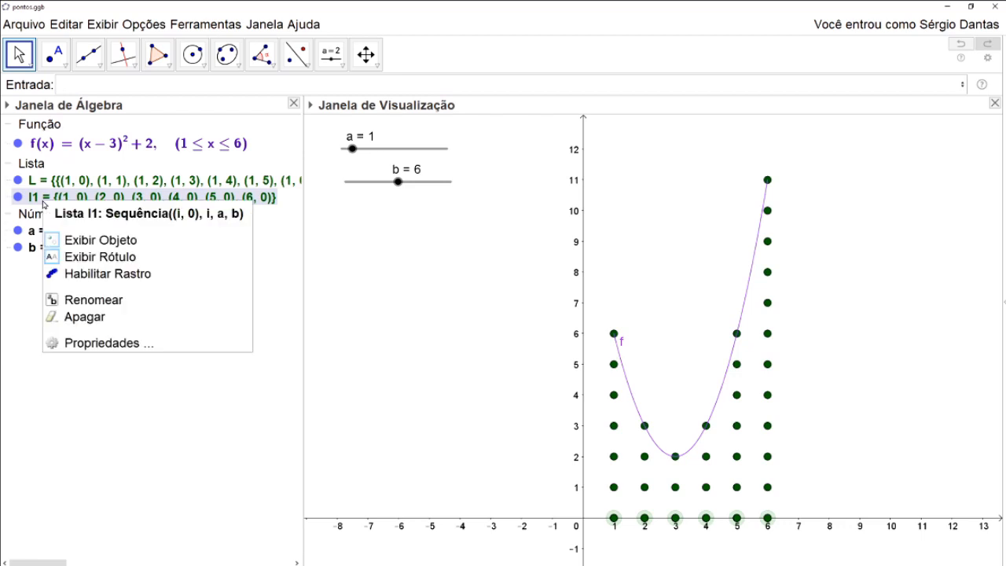
left_click(100, 317)
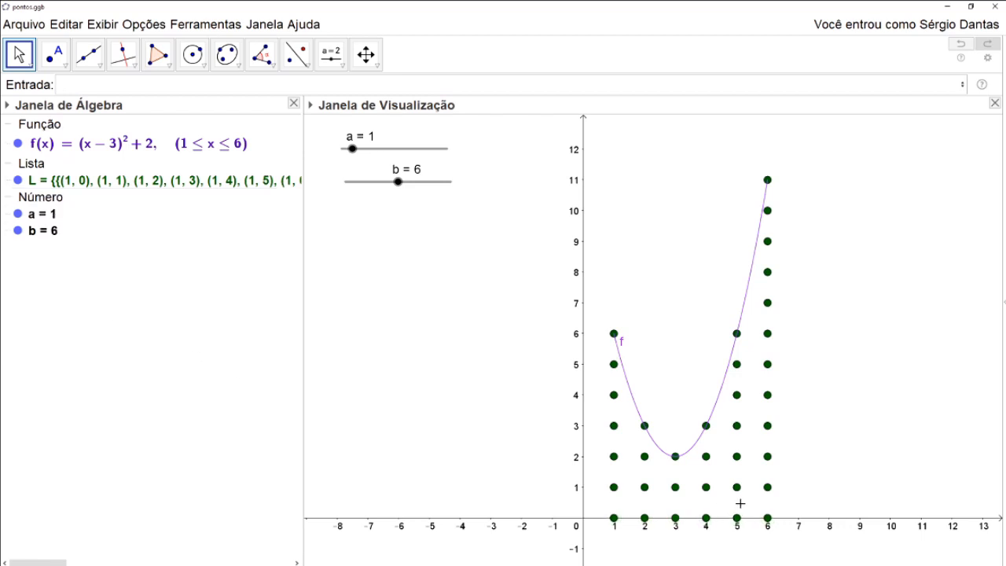
Test the point list with different intervals, moving slider b to 7 and ending with a = 2 and b = 6.
left_click_drag(400, 183, 408, 185)
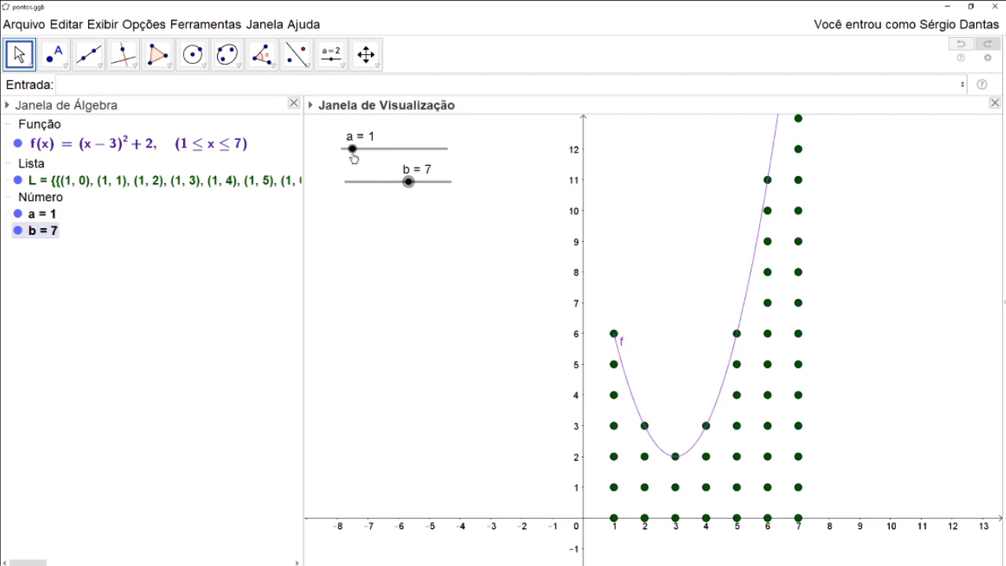
left_click_drag(353, 157, 386, 186)
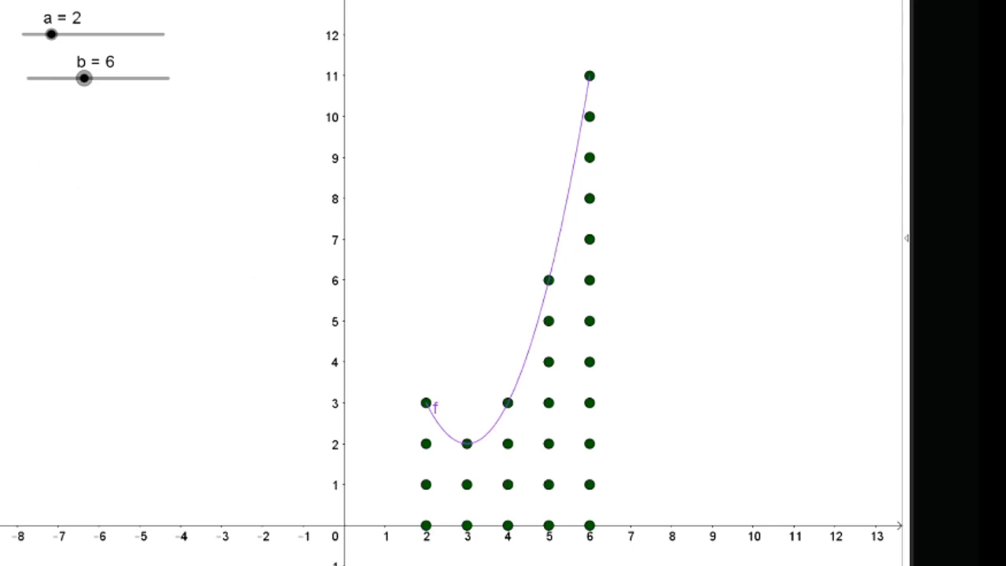
Redefine the function f as f(x) = sqrt(x) + 2.
type("f(")
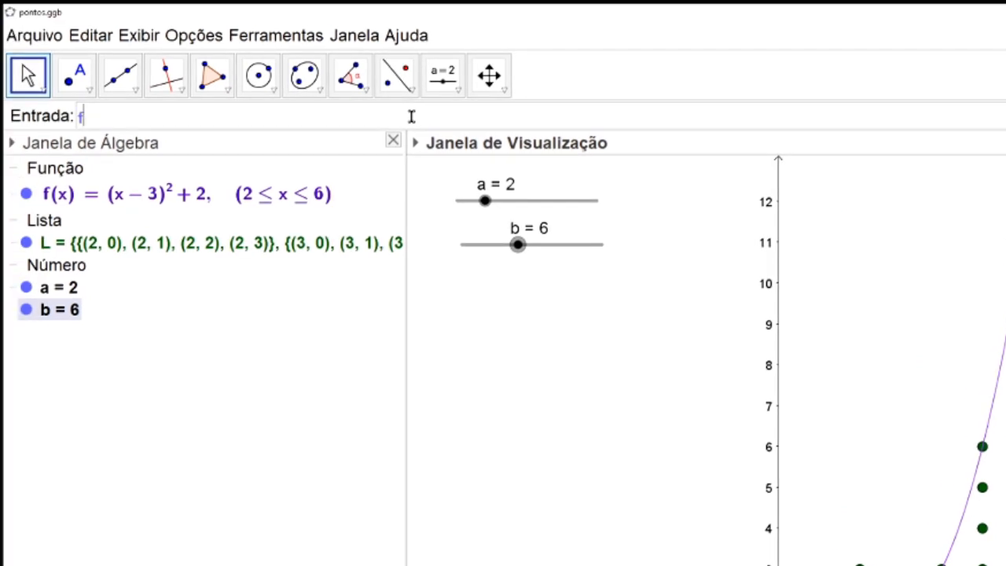
type("x)=")
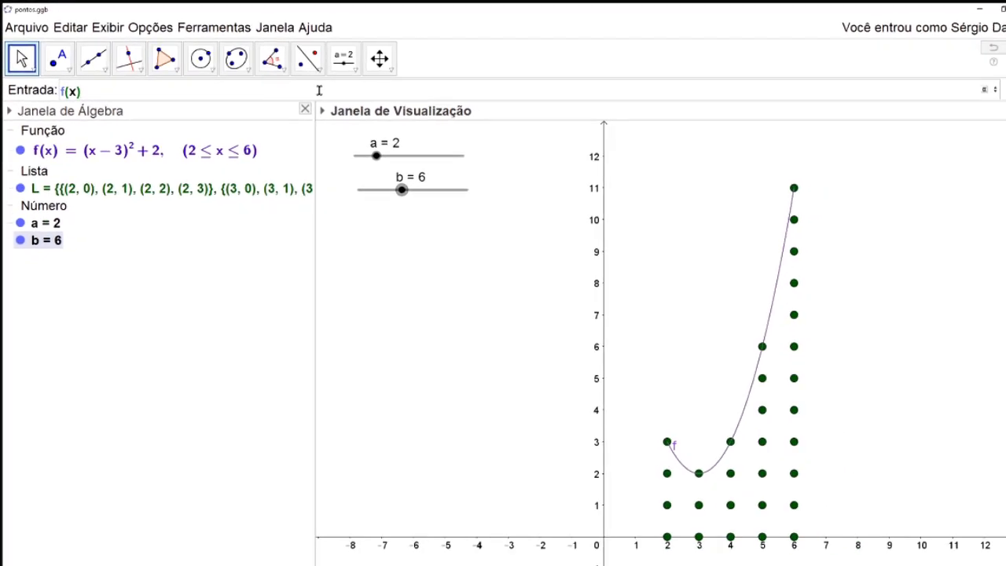
type("sqrt(x")
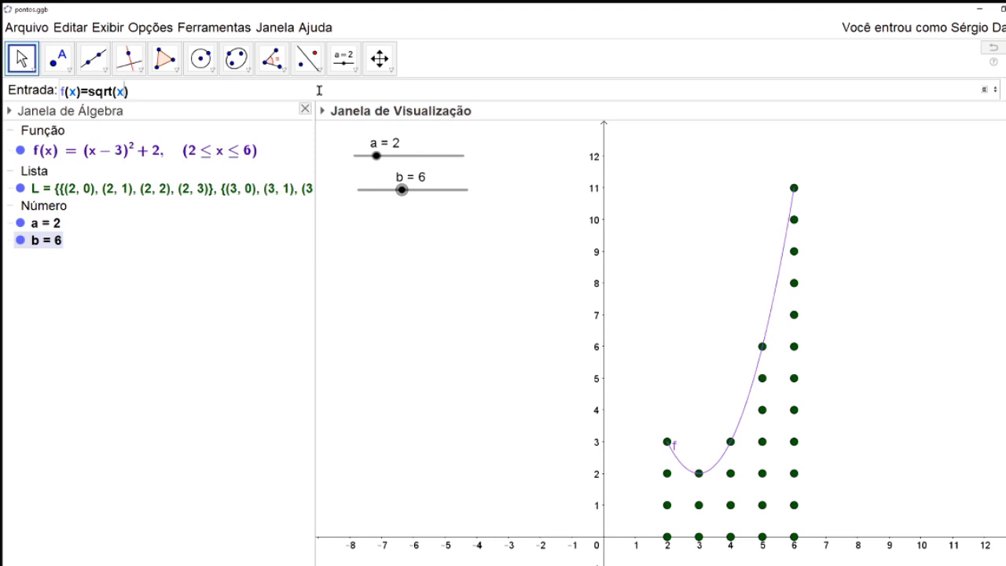
type(")+2")
key("Return")
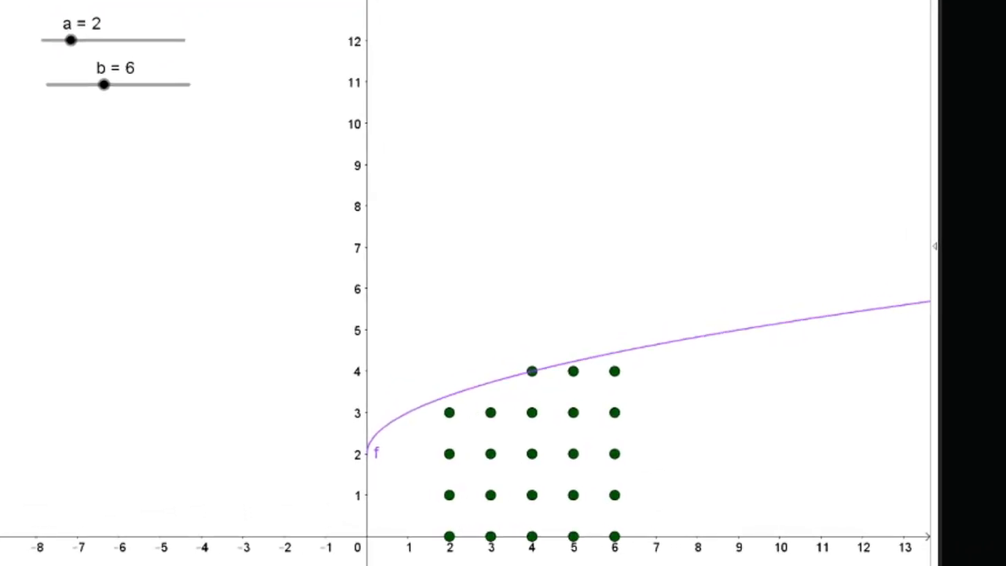
Change the interval under the square-root curve to a = 1 and b = 9 with the sliders.
left_click_drag(267, 228, 16, 187)
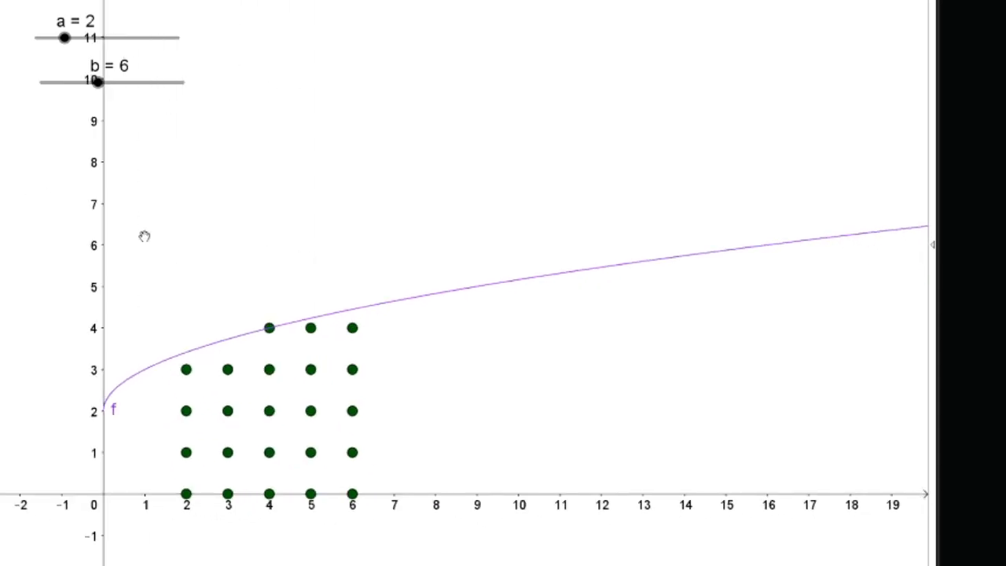
left_click_drag(185, 233, 105, 224)
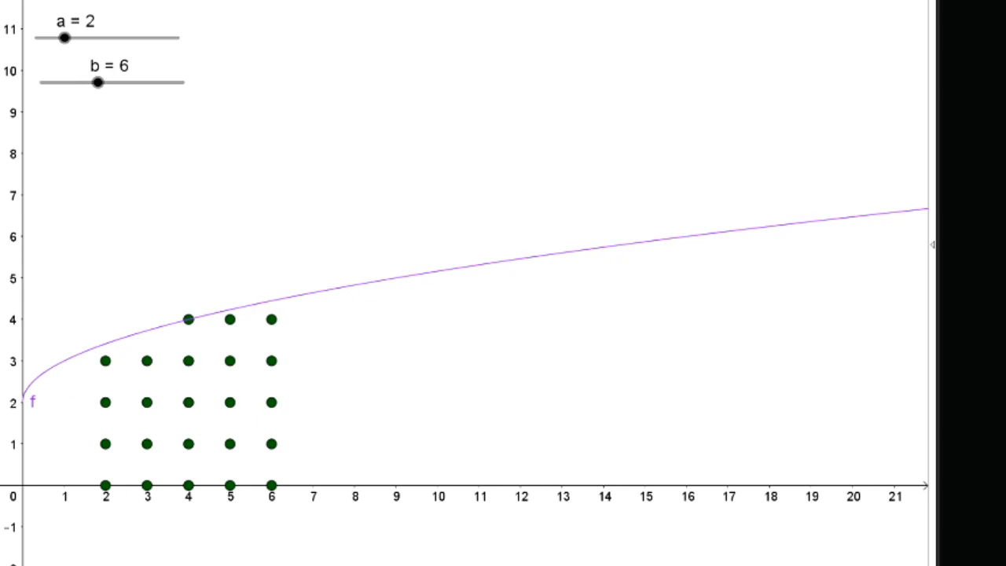
left_click_drag(65, 39, 51, 39)
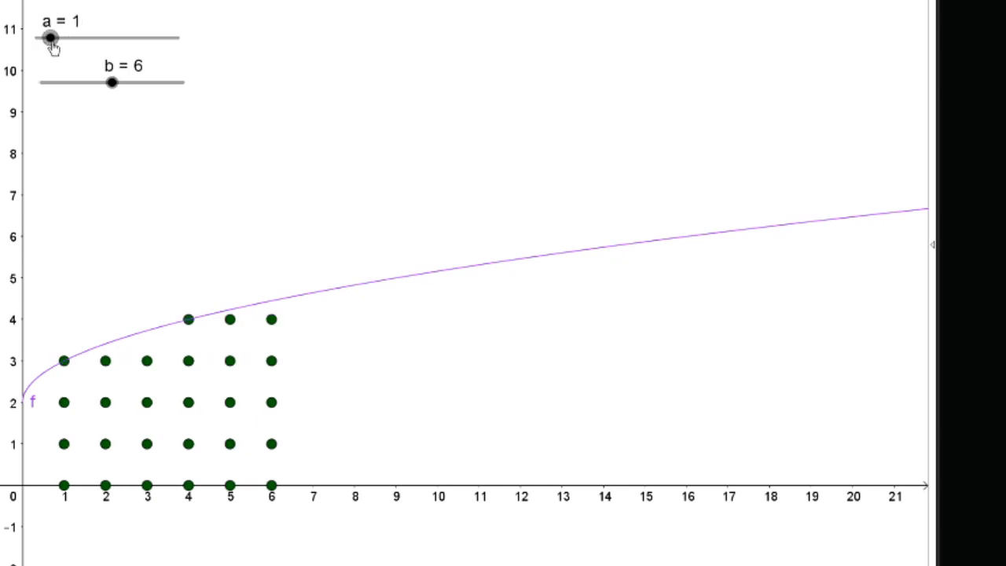
left_click_drag(112, 83, 156, 93)
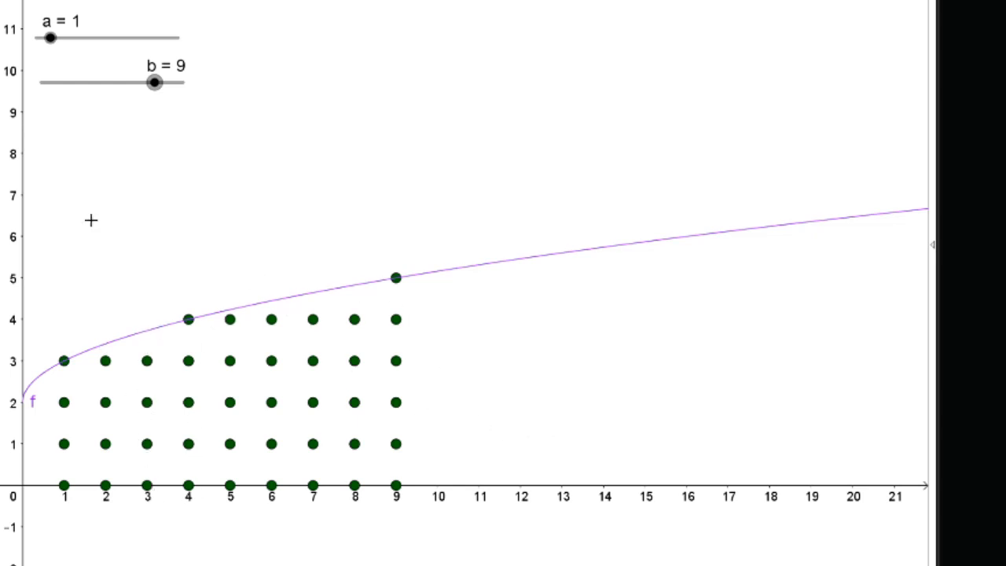
Review the full Sequência and ListaDeIteração definition of list L, and close it without changes.
double_click(241, 178)
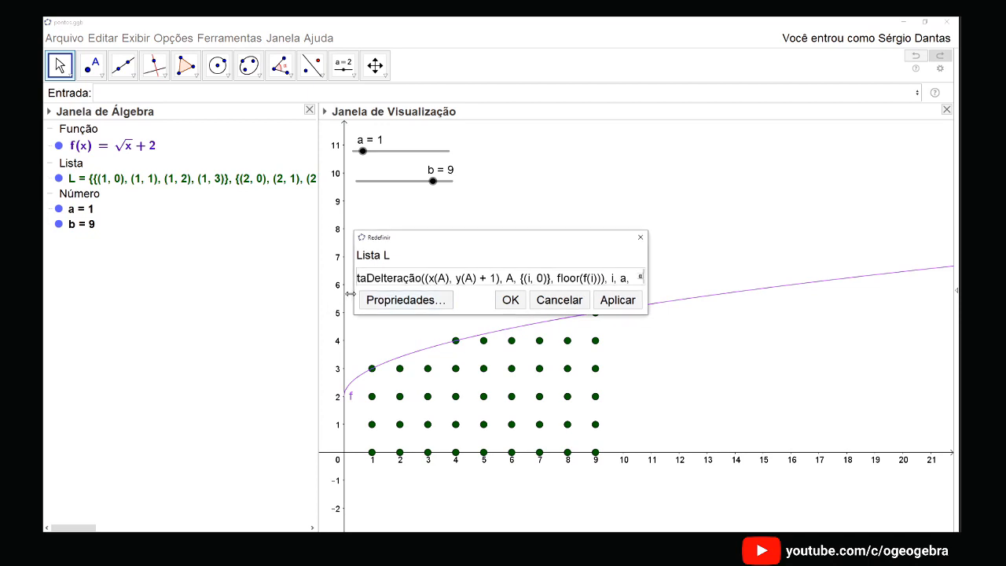
left_click_drag(350, 293, 183, 294)
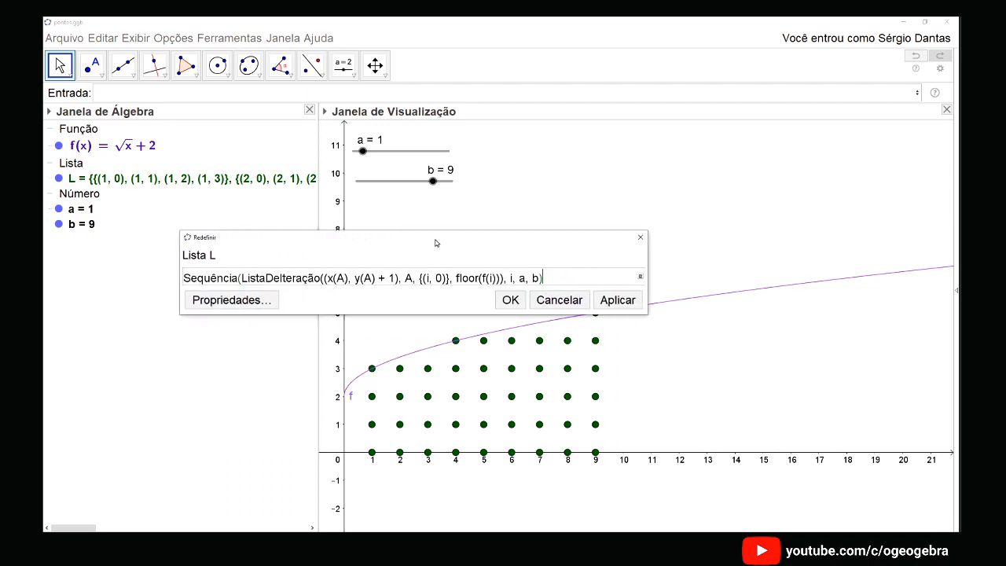
left_click_drag(436, 243, 605, 216)
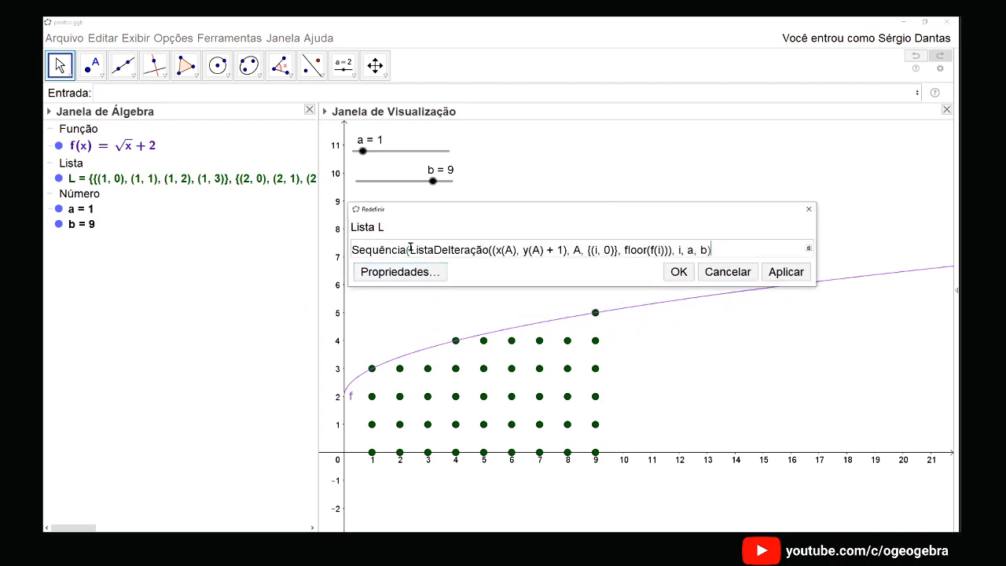
left_click_drag(410, 249, 619, 251)
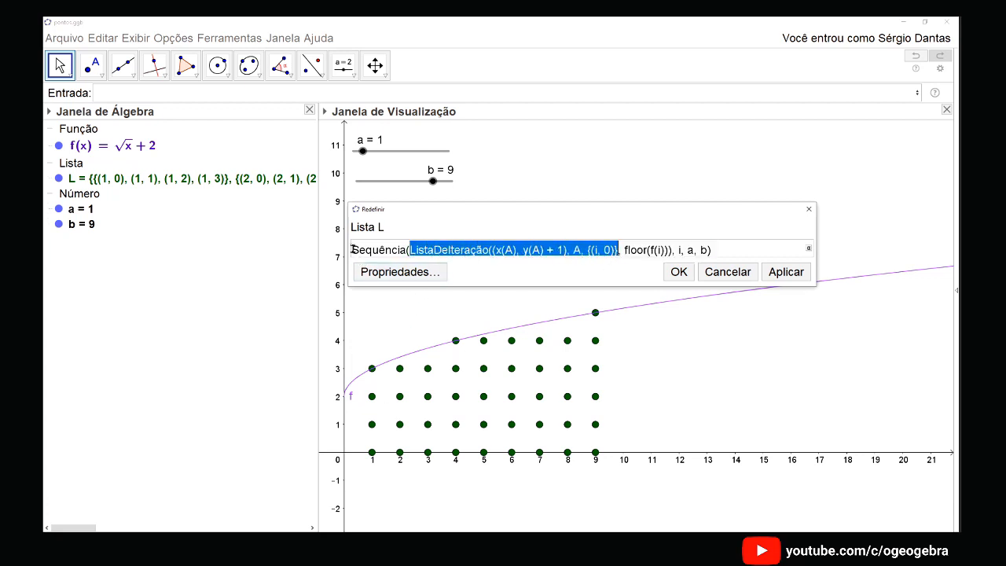
left_click_drag(351, 250, 721, 250)
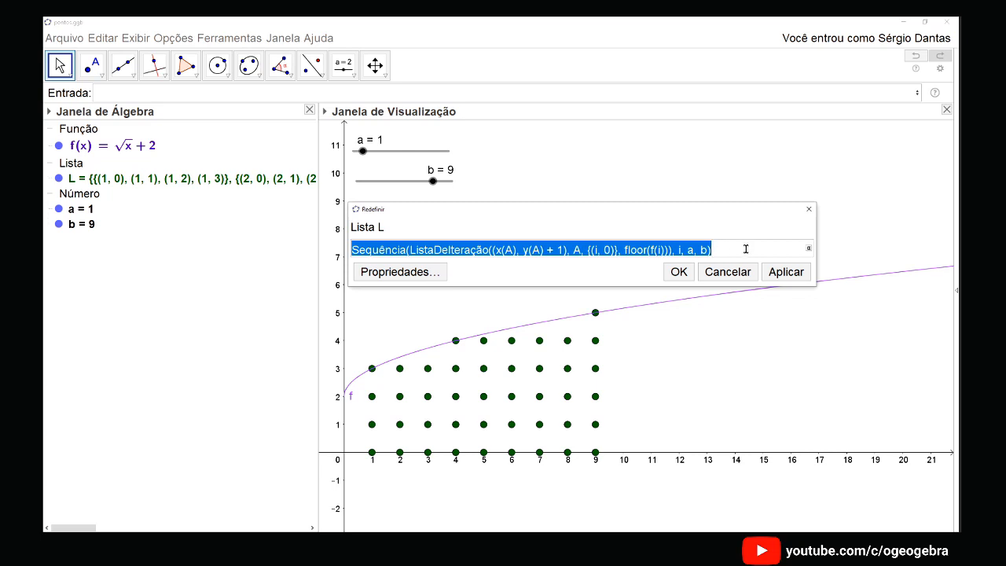
left_click(746, 249)
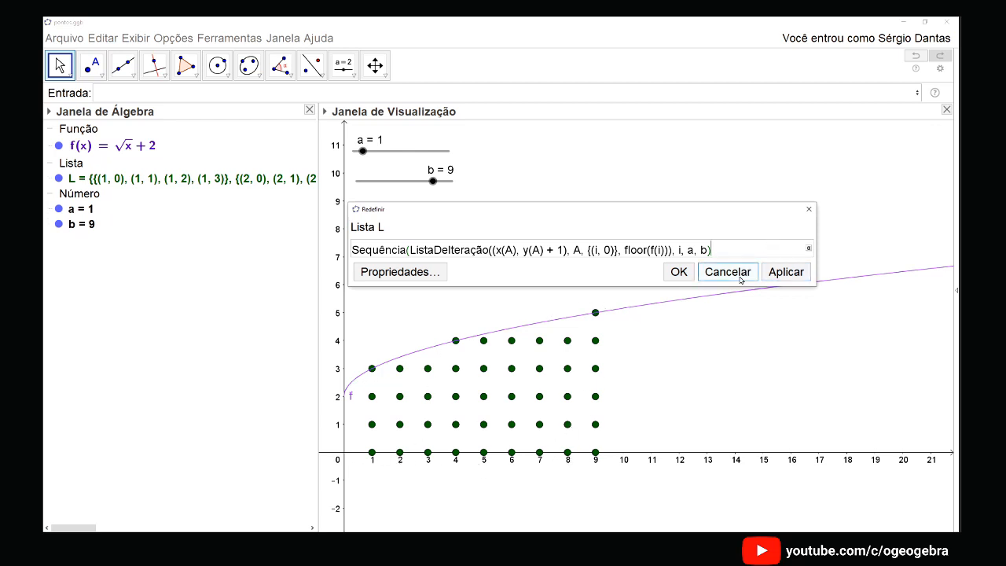
left_click(808, 210)
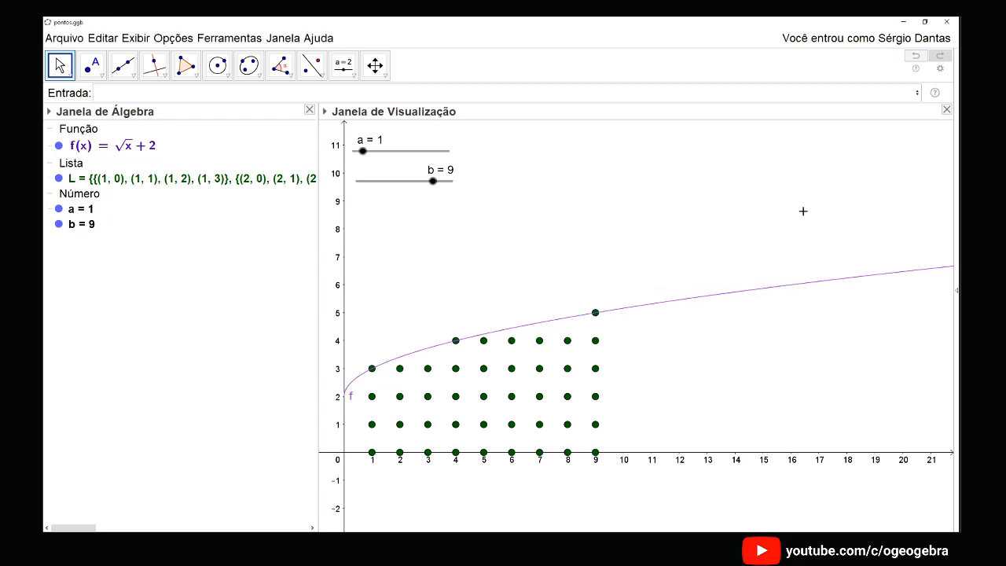